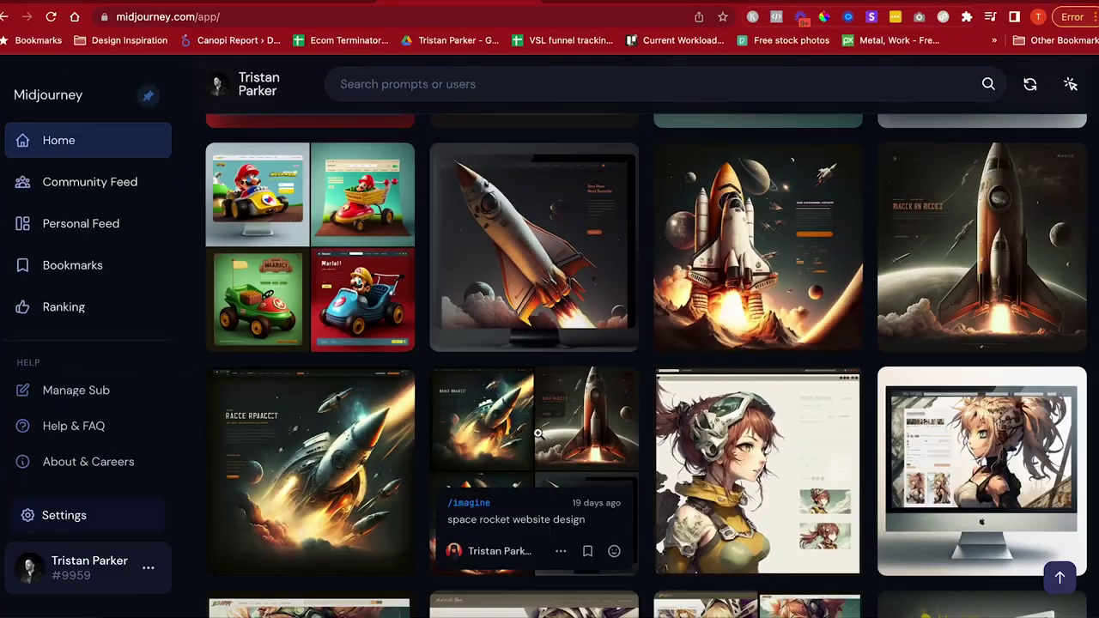
# Open the space rocket gallery image's job details and scroll down the page
pyautogui.click(538, 434)
pyautogui.scroll(-3, 398, 479)
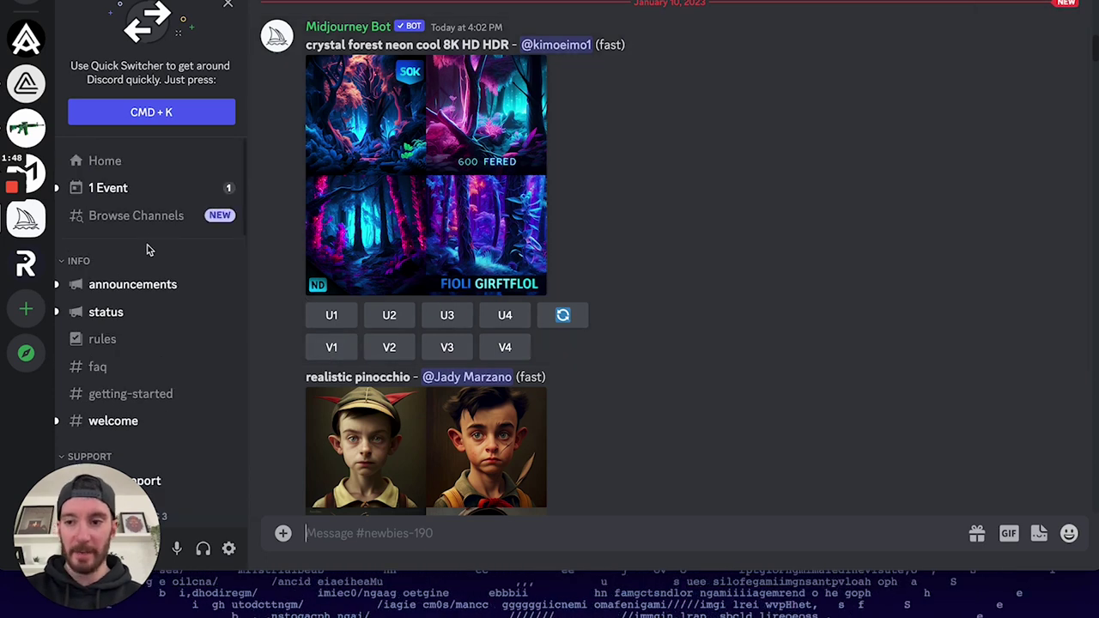
# Scroll through the newbies-190 chat to browse other users' Midjourney generations, such as the clothing-logo grid
pyautogui.scroll(-2, 147, 248)
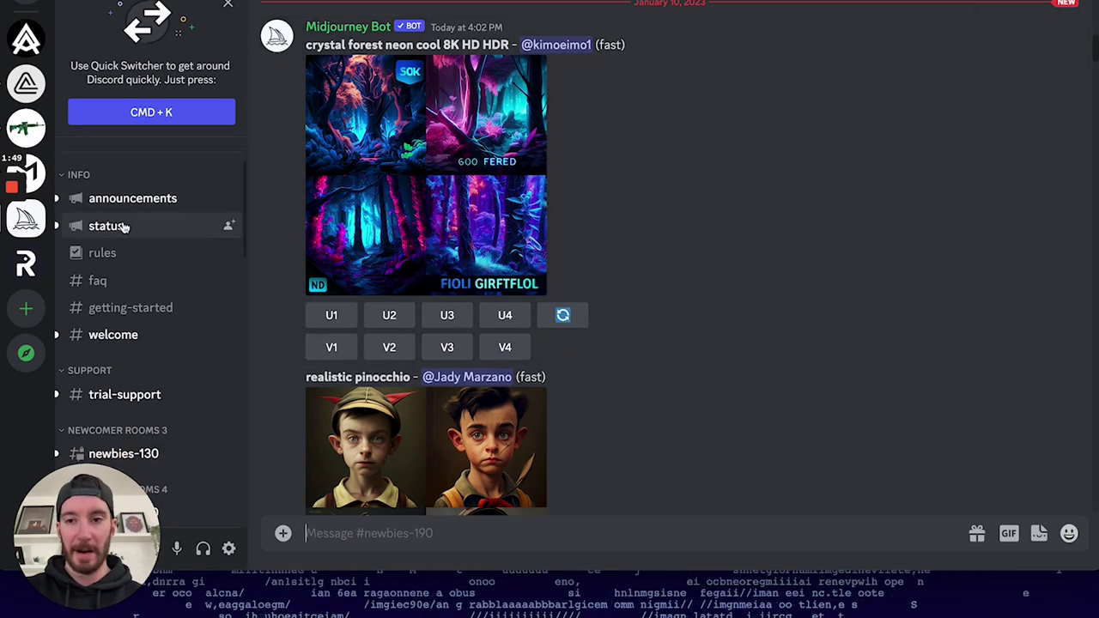
pyautogui.scroll(-5, 124, 227)
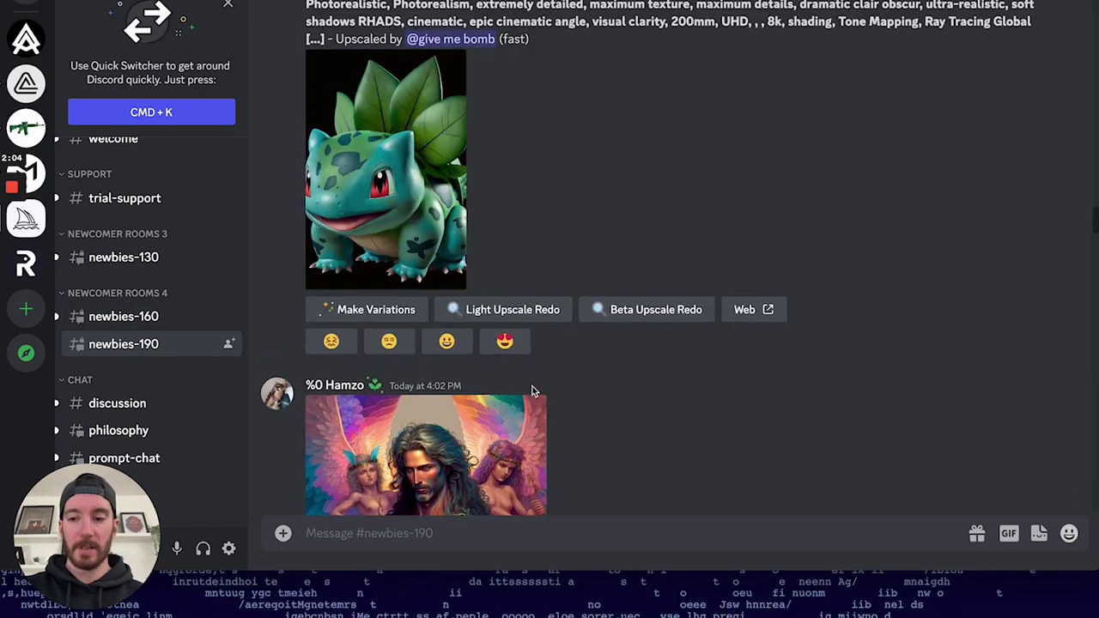
pyautogui.scroll(10, 532, 391)
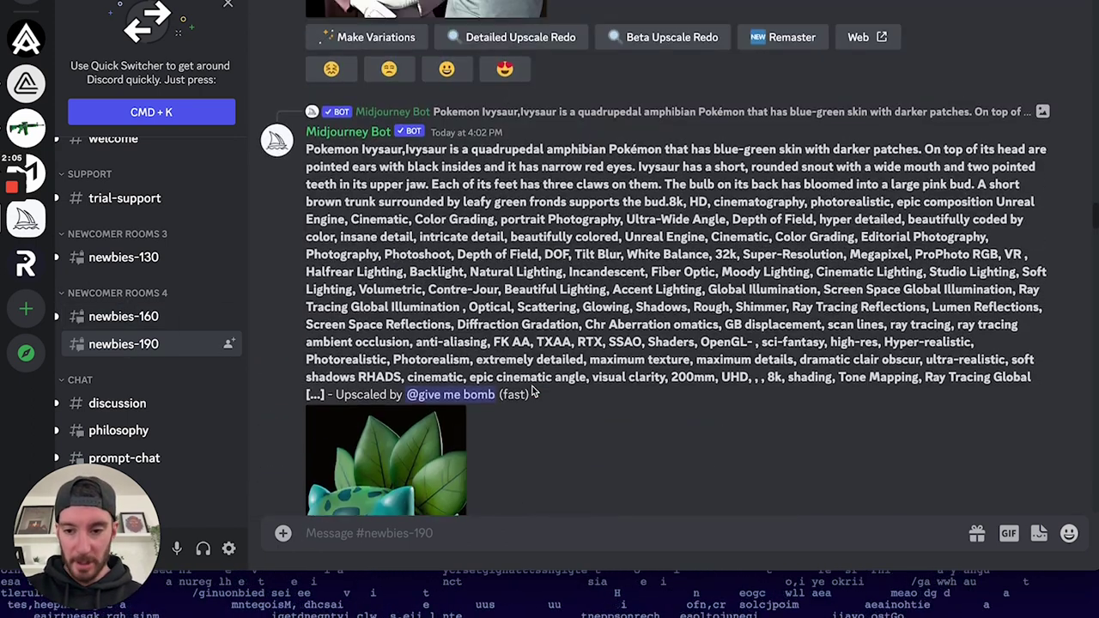
pyautogui.scroll(10, 532, 391)
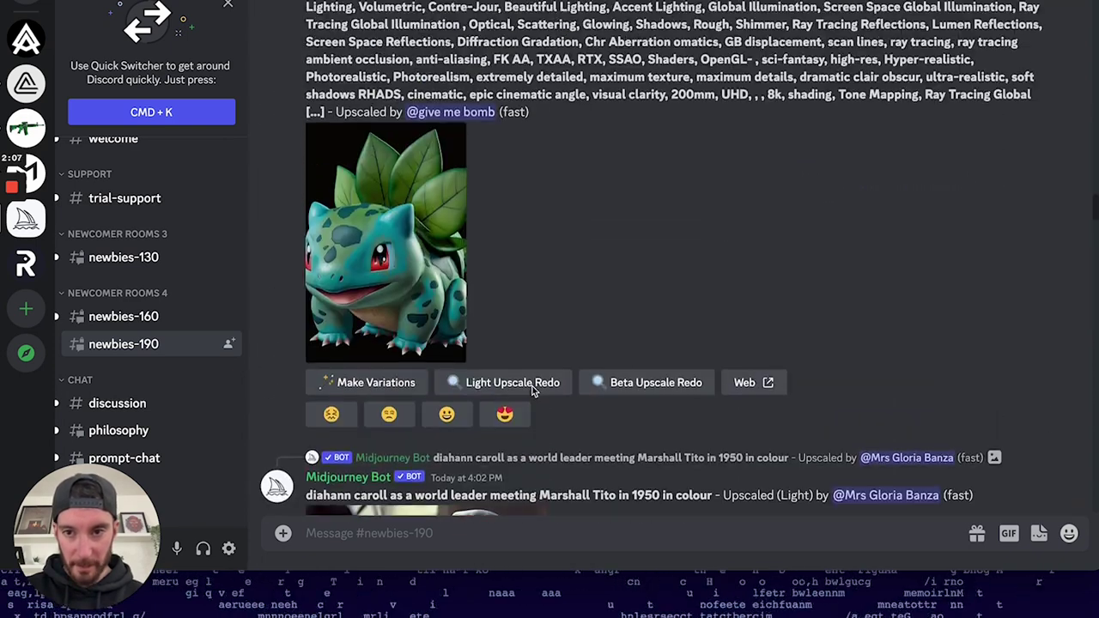
pyautogui.scroll(5, 399, 314)
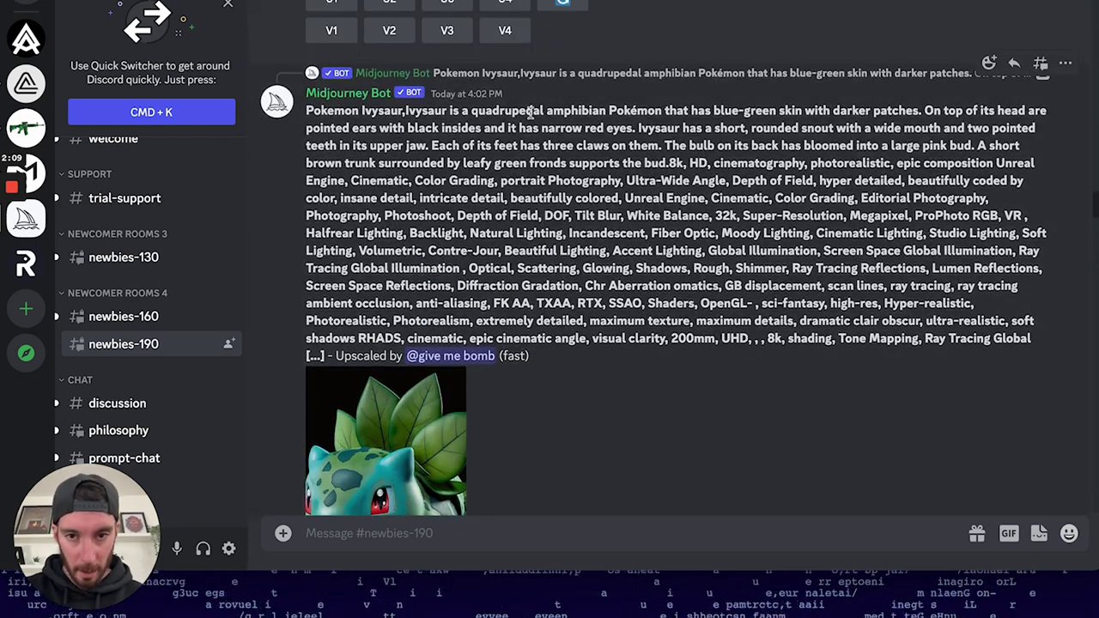
pyautogui.scroll(2, 413, 288)
pyautogui.scroll(10, 412, 287)
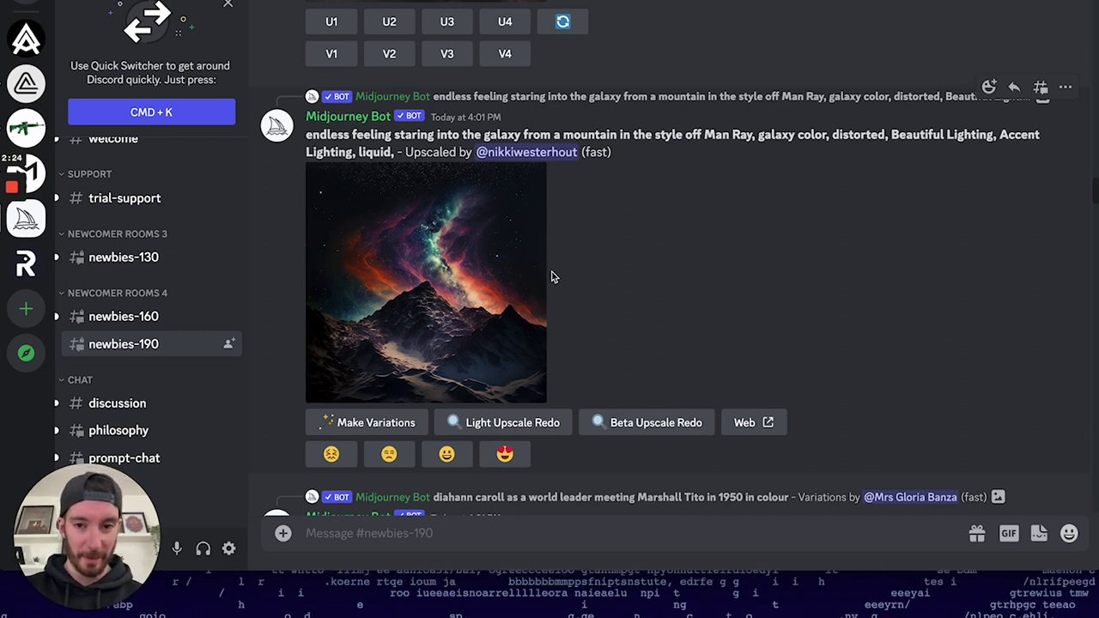
pyautogui.scroll(1, 438, 298)
pyautogui.scroll(5, 428, 292)
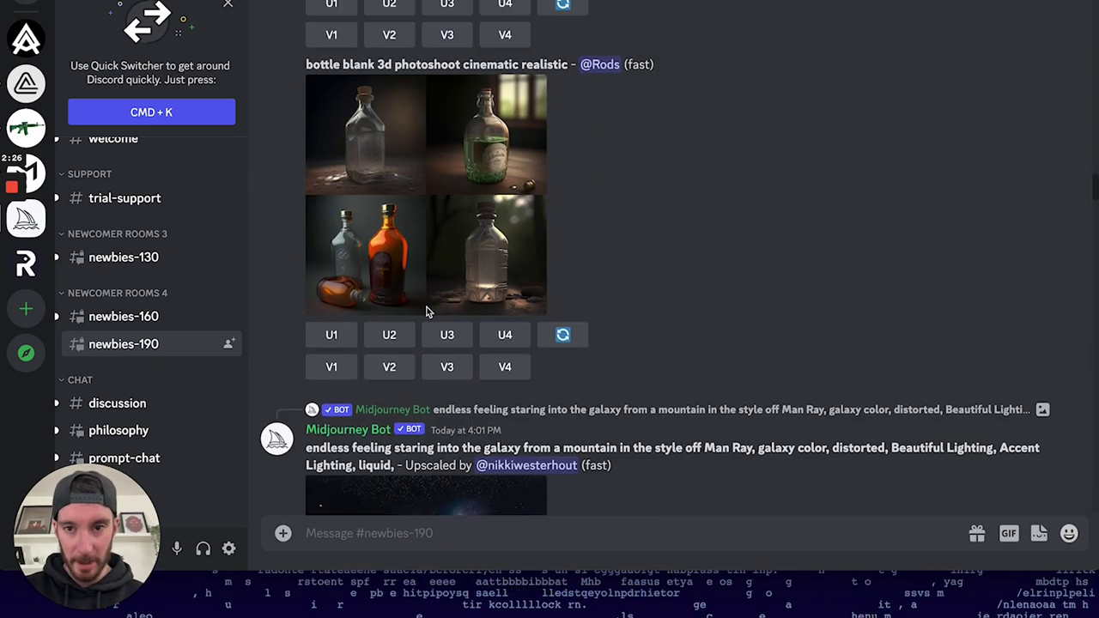
pyautogui.scroll(15, 423, 280)
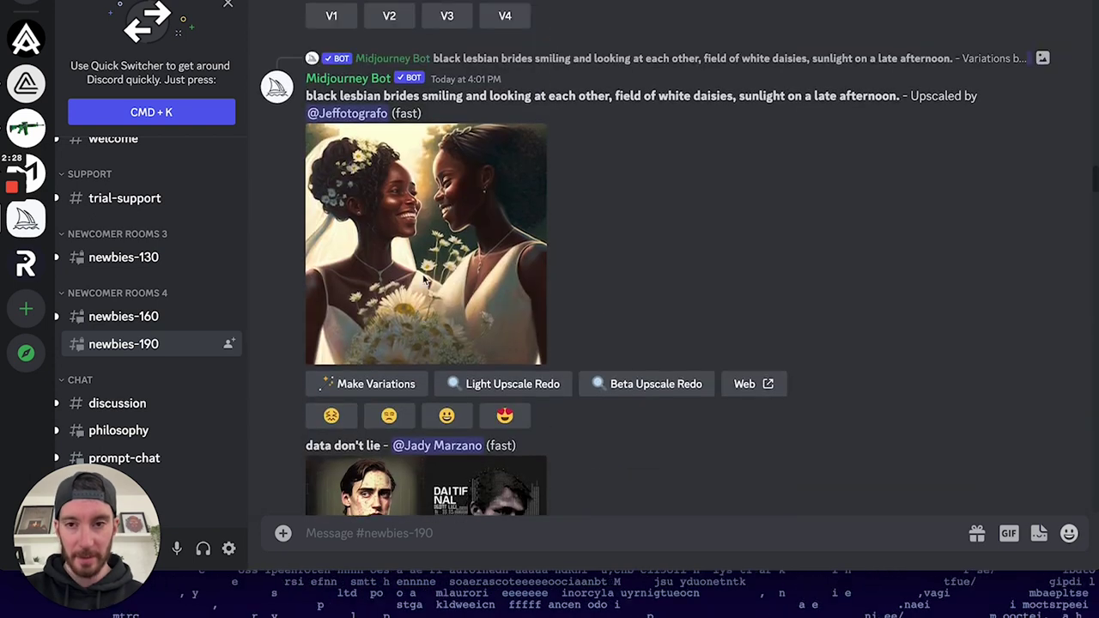
pyautogui.scroll(15, 423, 280)
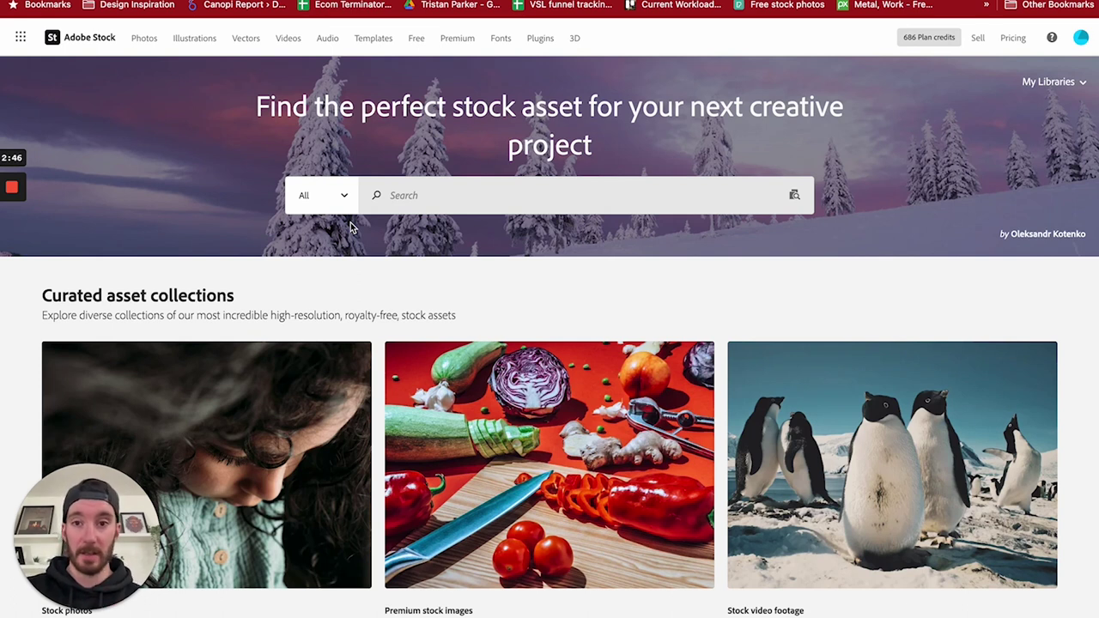
# Search Adobe Stock for 'dog treats' and scroll through the results
pyautogui.click(418, 197)
pyautogui.write('t')
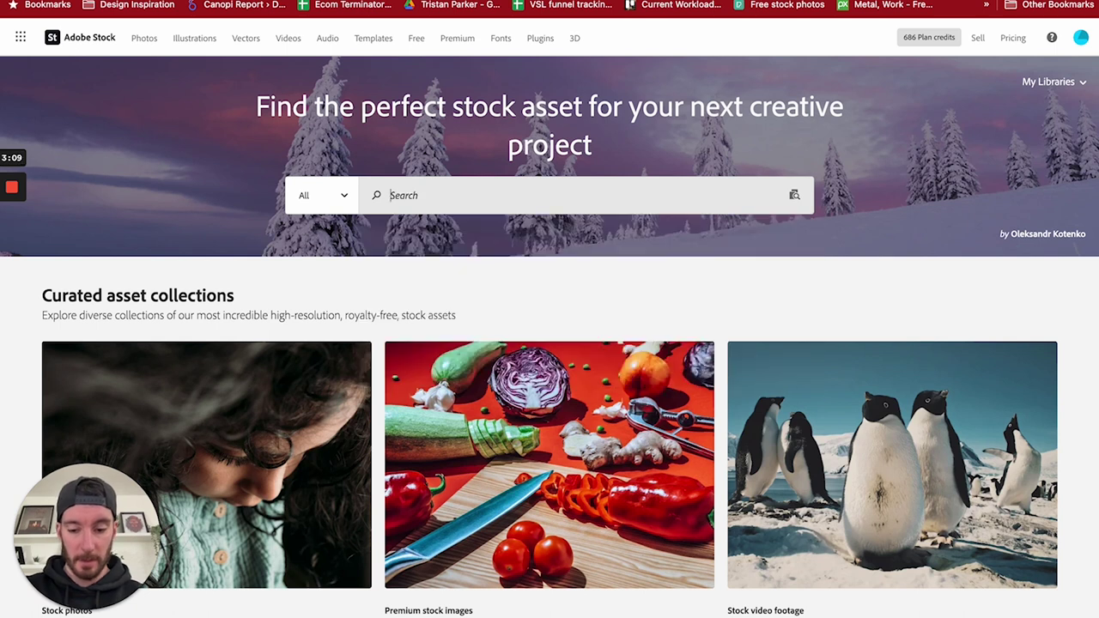
pyautogui.write('dog trea')
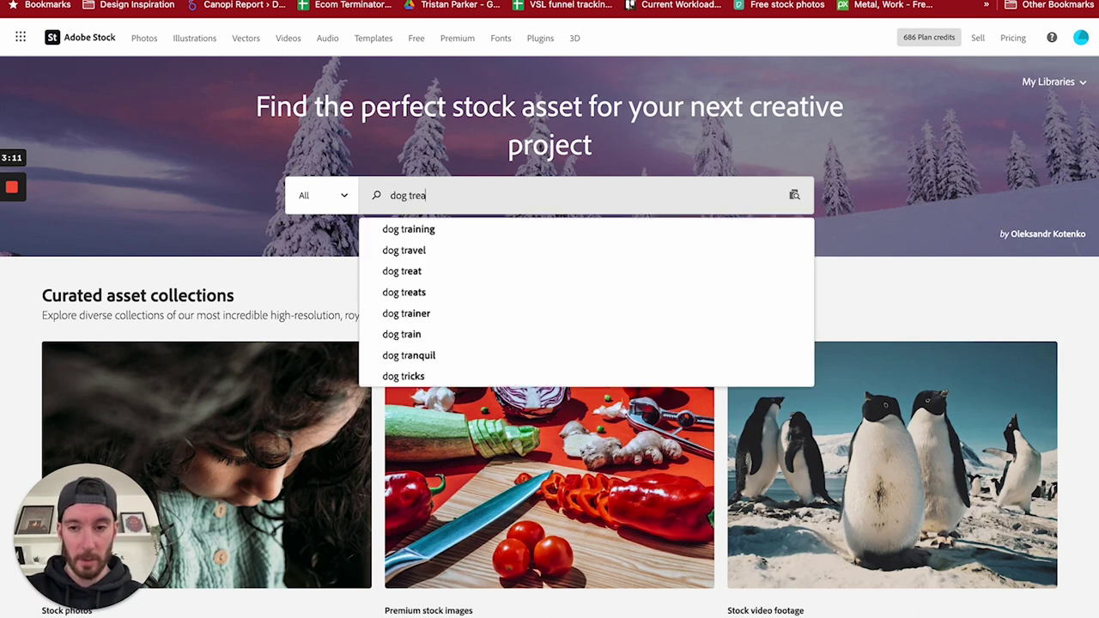
pyautogui.write('ts')
pyautogui.press('Return')
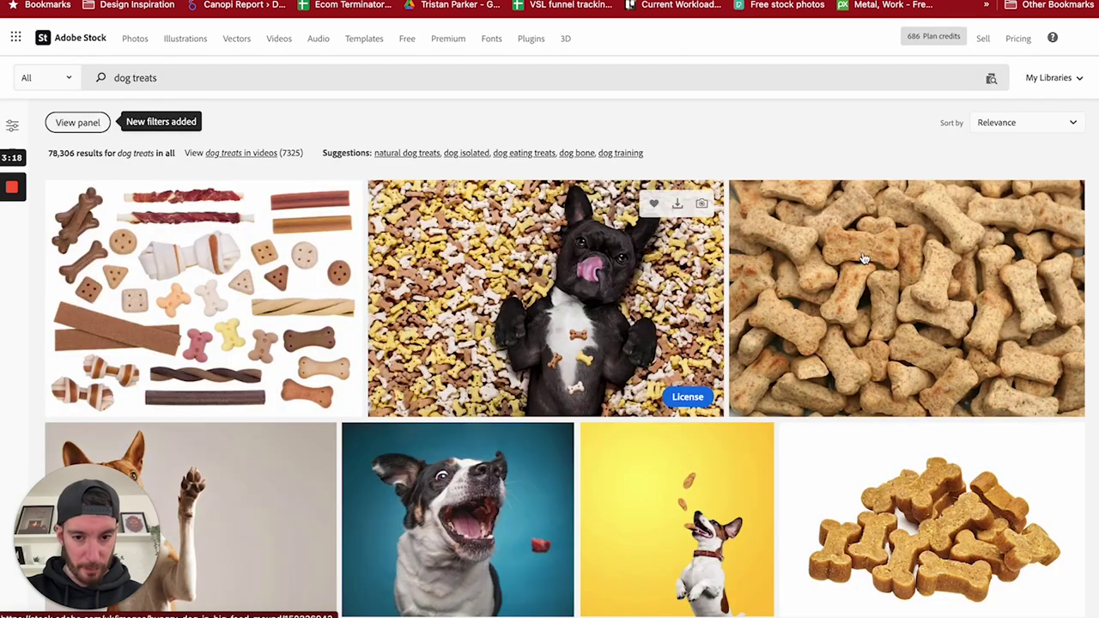
pyautogui.scroll(-1, 835, 270)
pyautogui.scroll(-2, 835, 271)
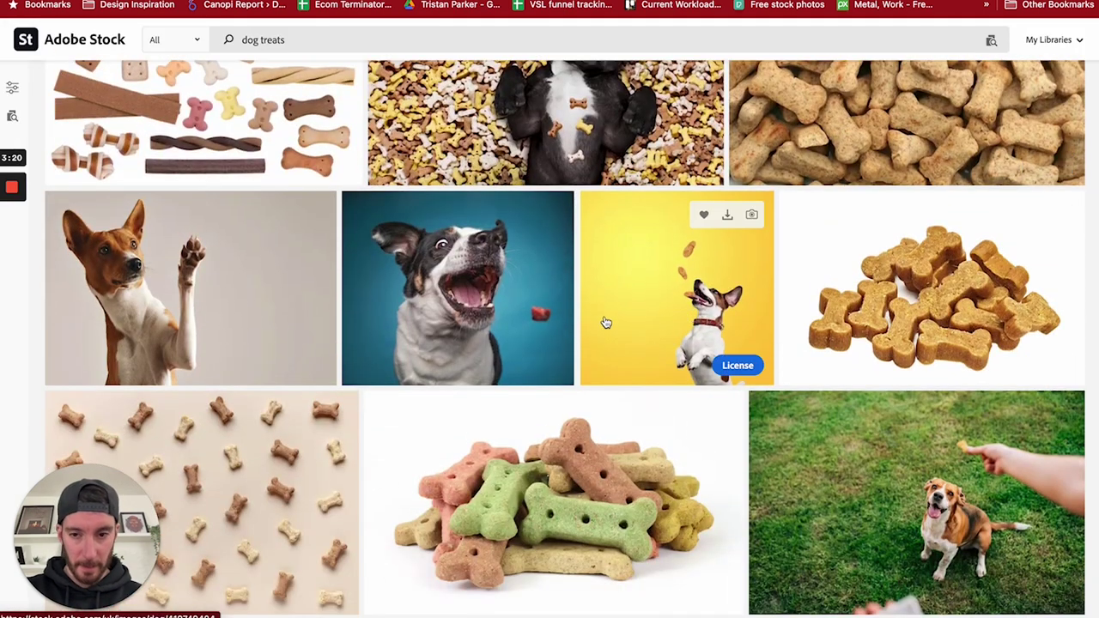
pyautogui.scroll(-1, 596, 309)
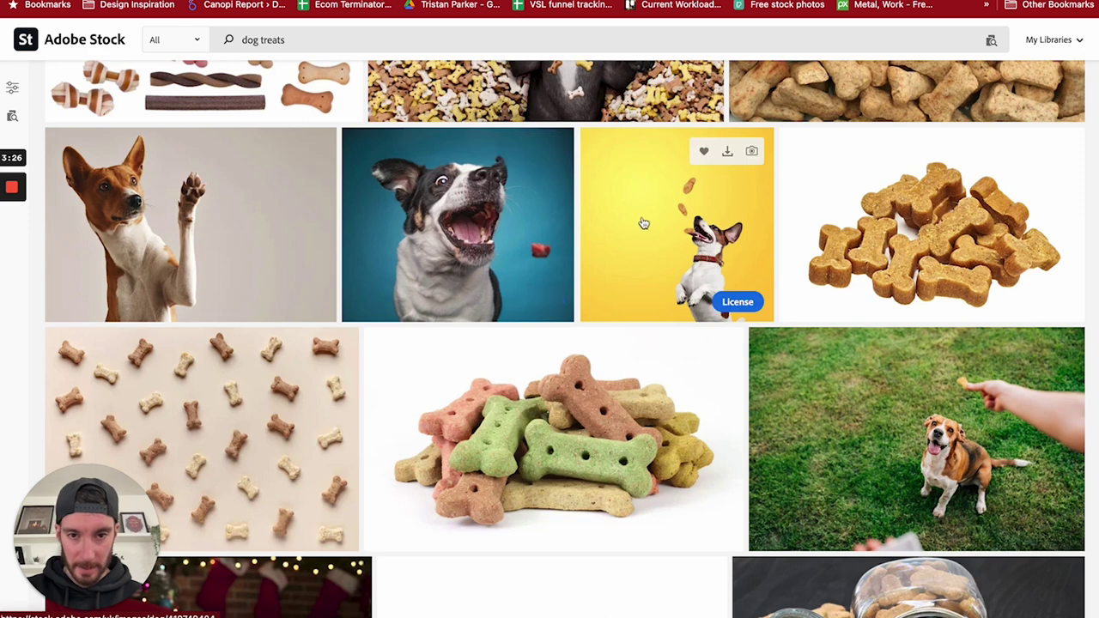
pyautogui.scroll(-7, 658, 222)
pyautogui.scroll(-6, 659, 221)
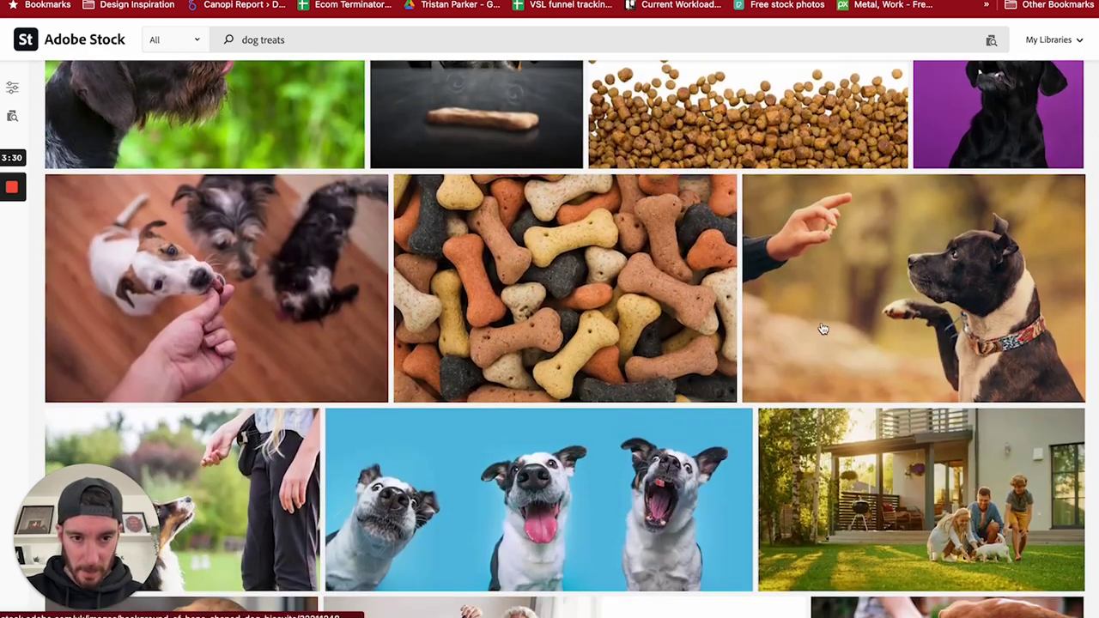
pyautogui.scroll(-2, 792, 308)
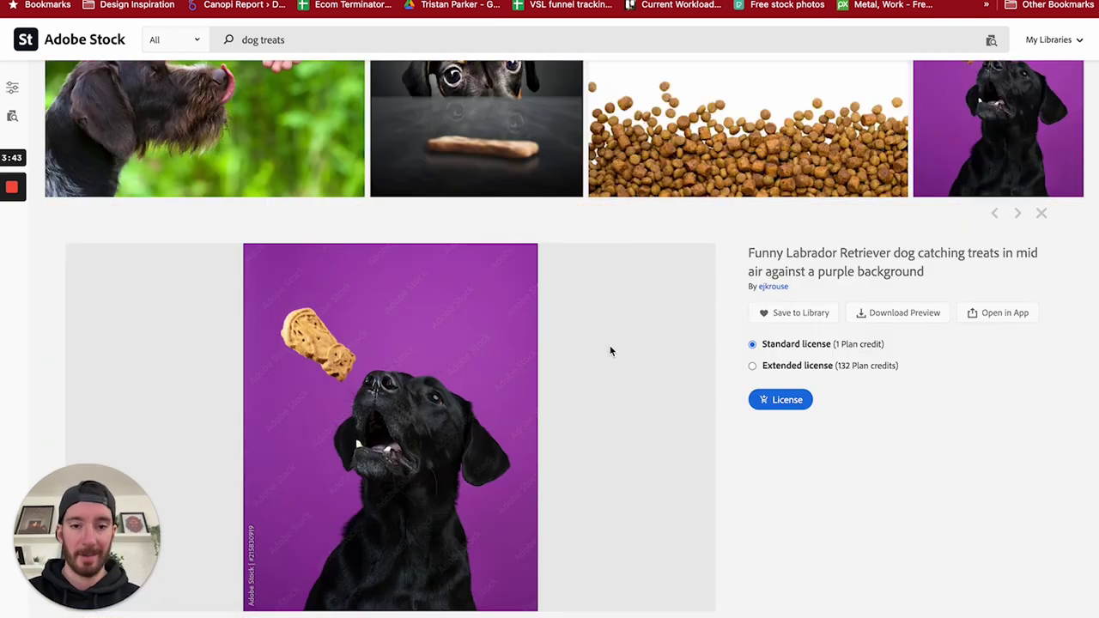
# Expand the Labrador photo's full similar-keywords list and select the keywords from dog to biscuit
pyautogui.scroll(-5, 609, 351)
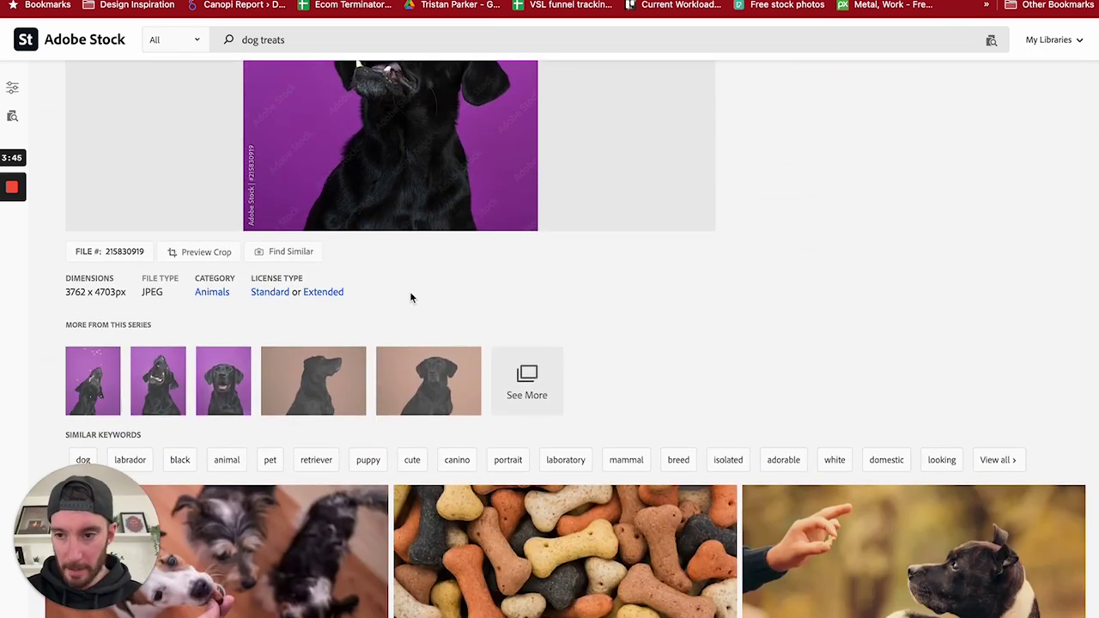
pyautogui.scroll(-1, 373, 286)
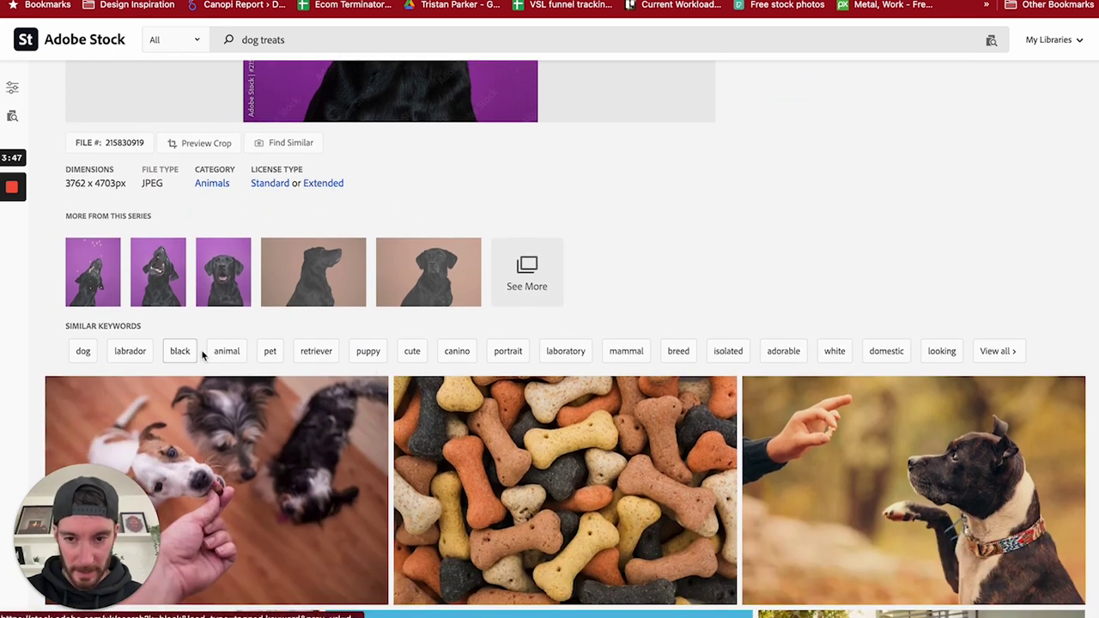
pyautogui.click(1003, 351)
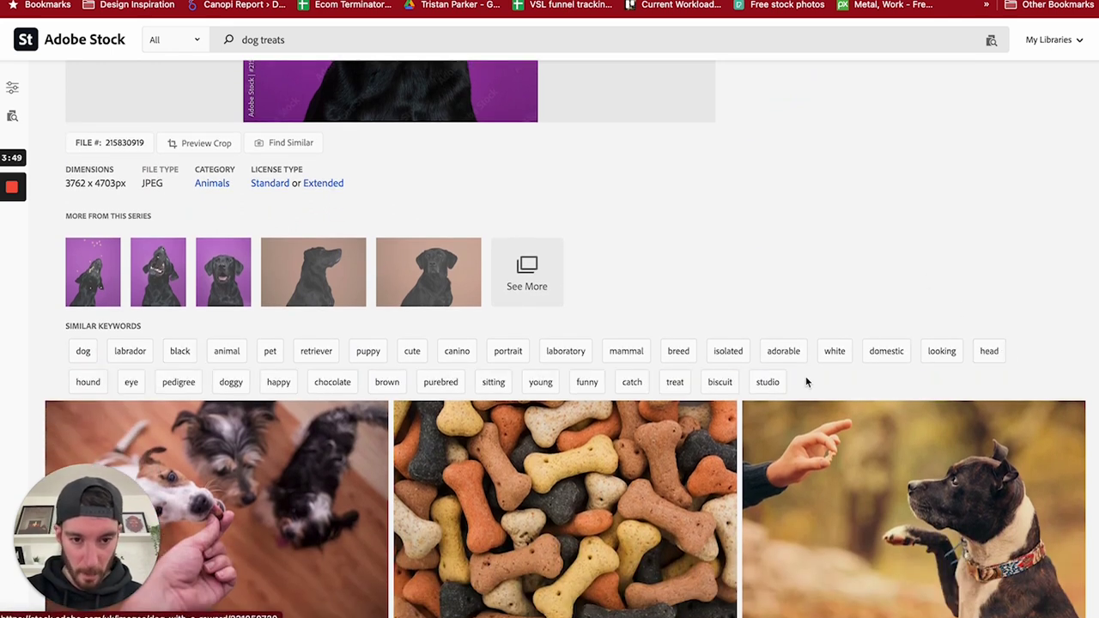
pyautogui.moveTo(806, 378); pyautogui.dragTo(781, 382)
pyautogui.press('super+c')
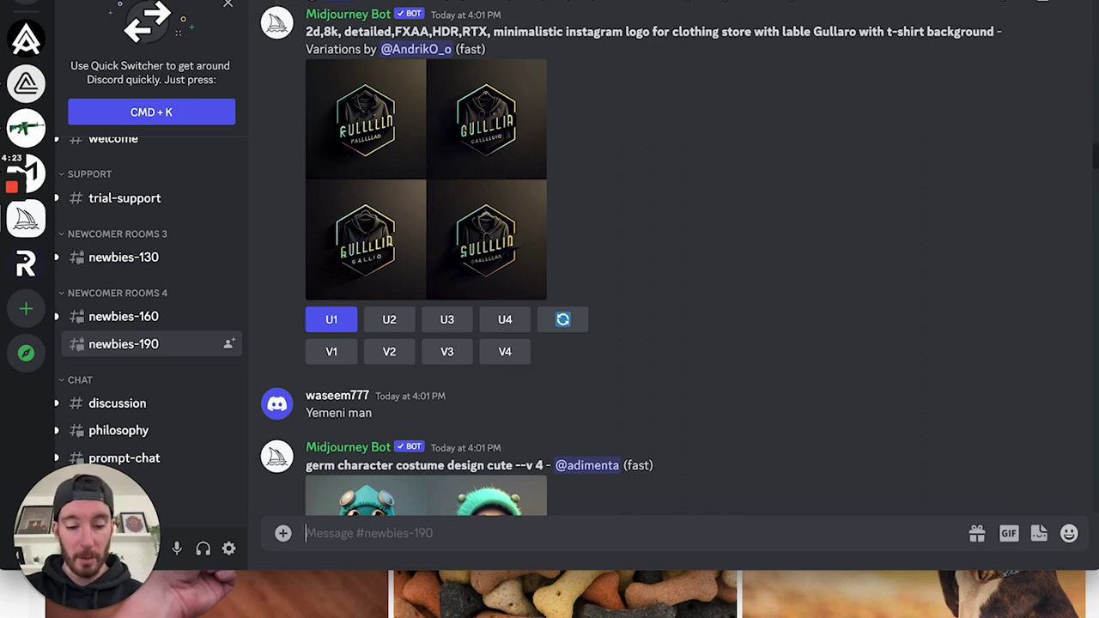
# Start a /imagine prompt in newbies-190 and paste the copied dog keywords into it
pyautogui.write('/imagine')
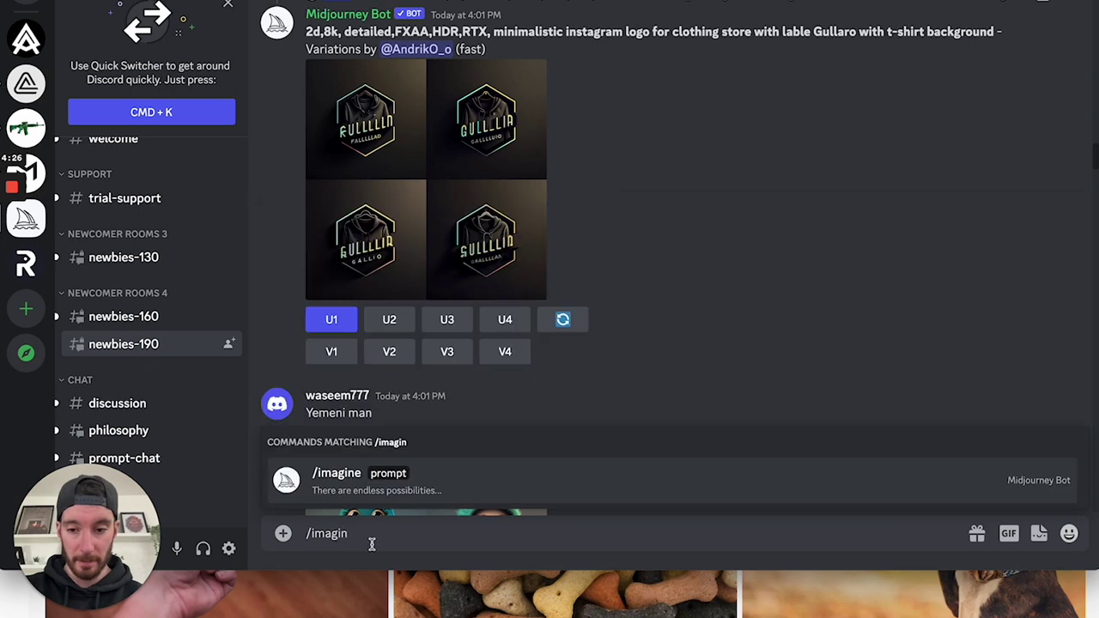
pyautogui.click(367, 480)
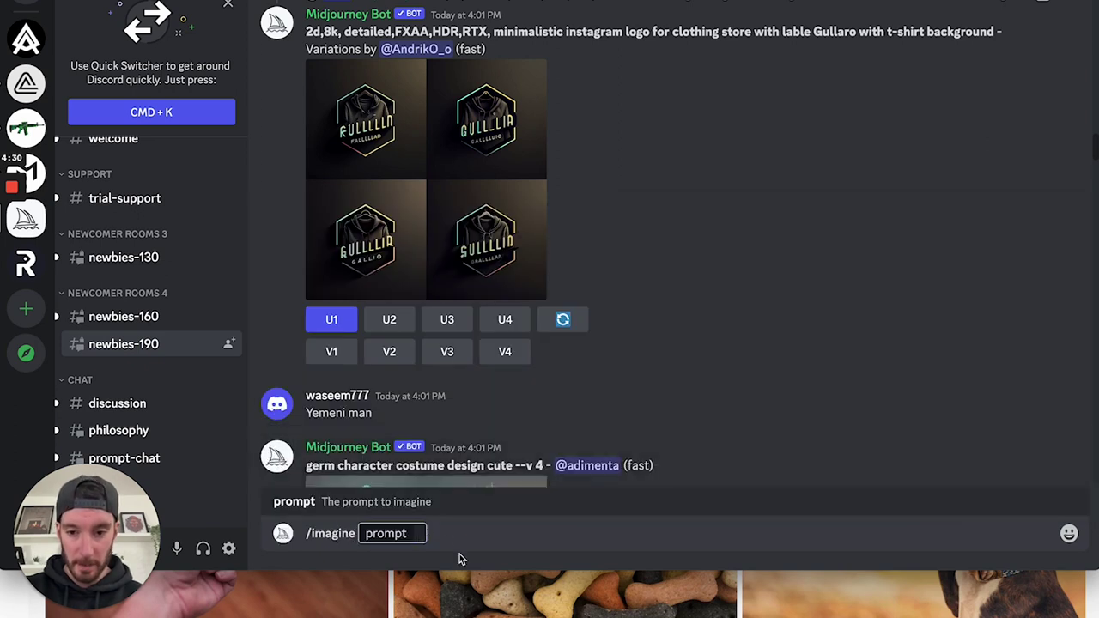
pyautogui.write('doglabradorblackanimalpetretrieverpuppycutecaninoportraitlaboratorymammalbreedisolatedadorablewhitedomesticlookingheadhoundeyepedigreedoggyhappychocolatebrownpurebredsittingyoungfunnycatchtreatbiscuitstudio')
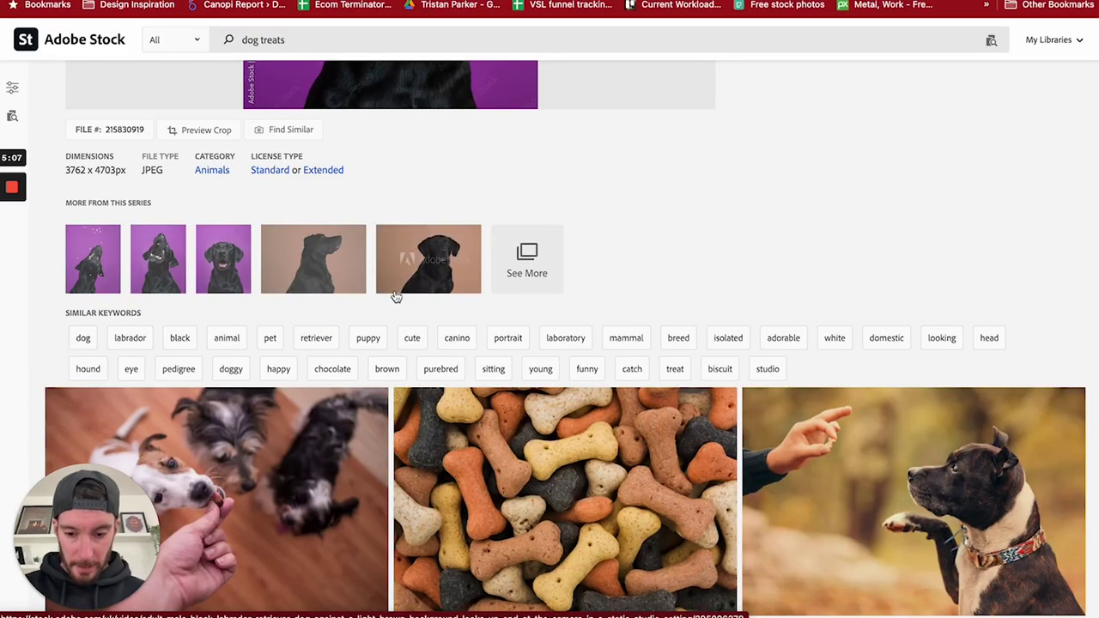
# Paste the keywords into a new TextEdit document, convert it to plain text, and select all
pyautogui.press('super+space')
pyautogui.write('text')
pyautogui.press('Return')
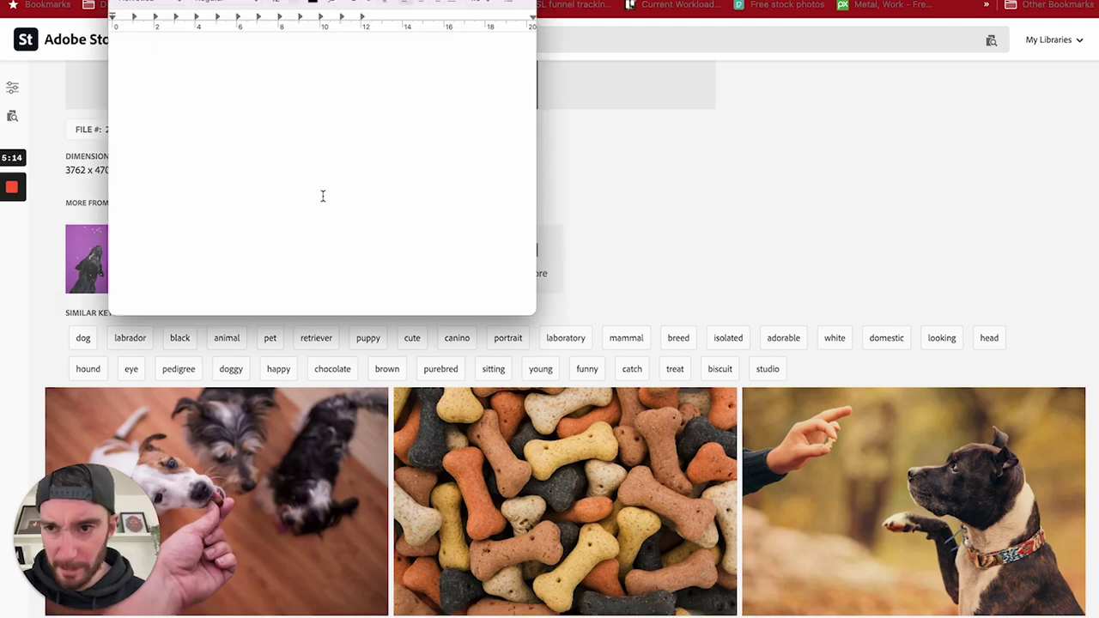
pyautogui.press('super+v')
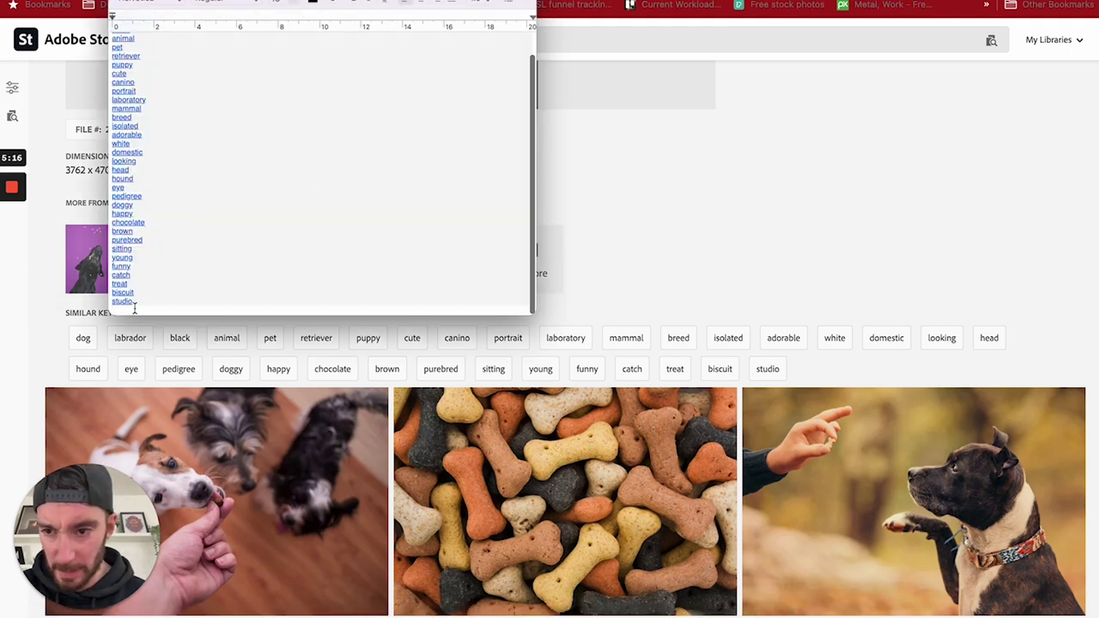
pyautogui.press('super+shift+t')
pyautogui.press('super+a')
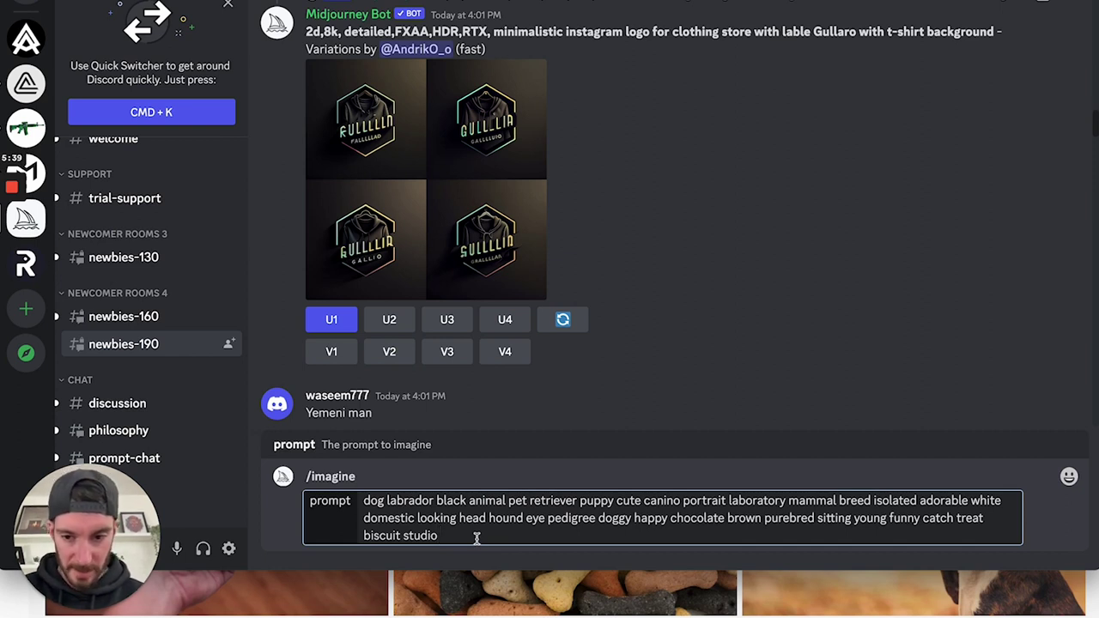
# Submit the dog-keyword prompt, then inspect the word 'treat' in the earlier labrador prompt
pyautogui.press('Return')
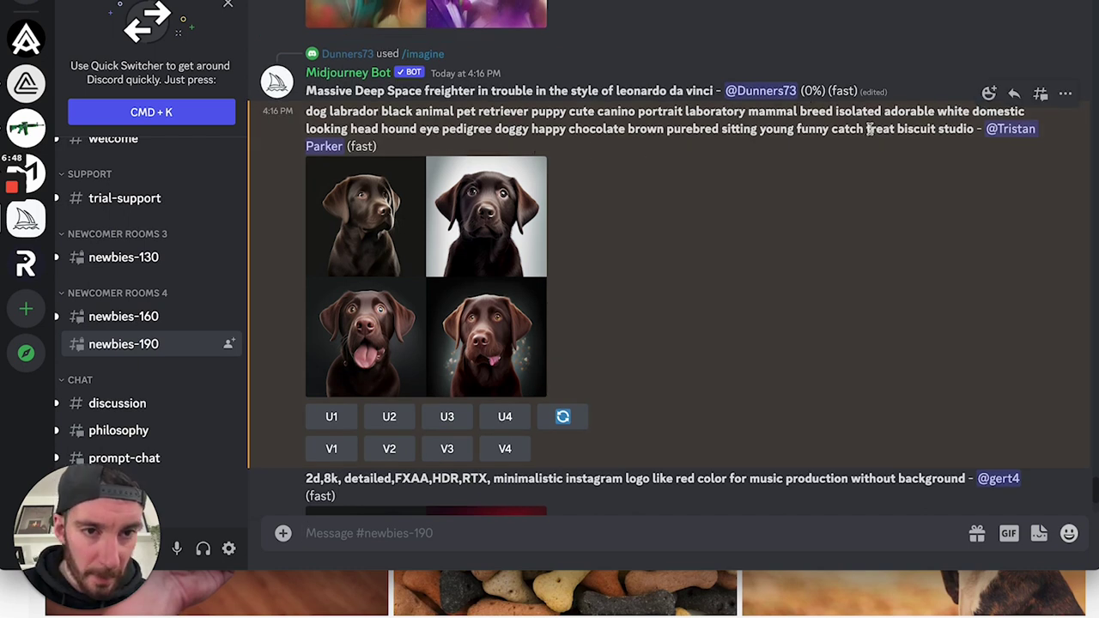
pyautogui.doubleClick(880, 129)
pyautogui.click(910, 128)
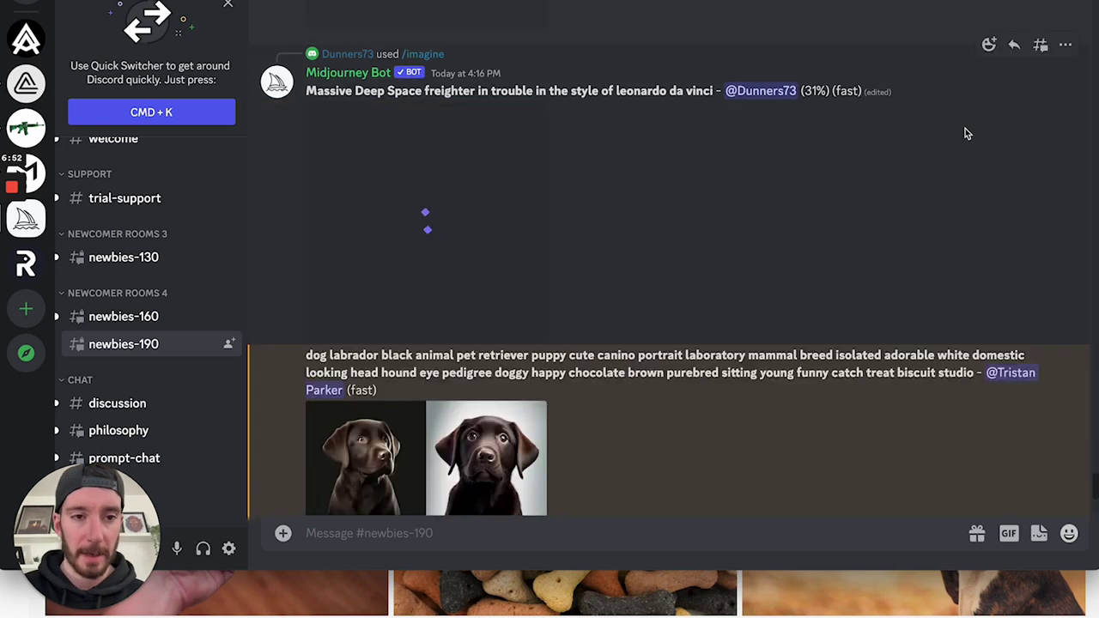
pyautogui.scroll(-3, 787, 239)
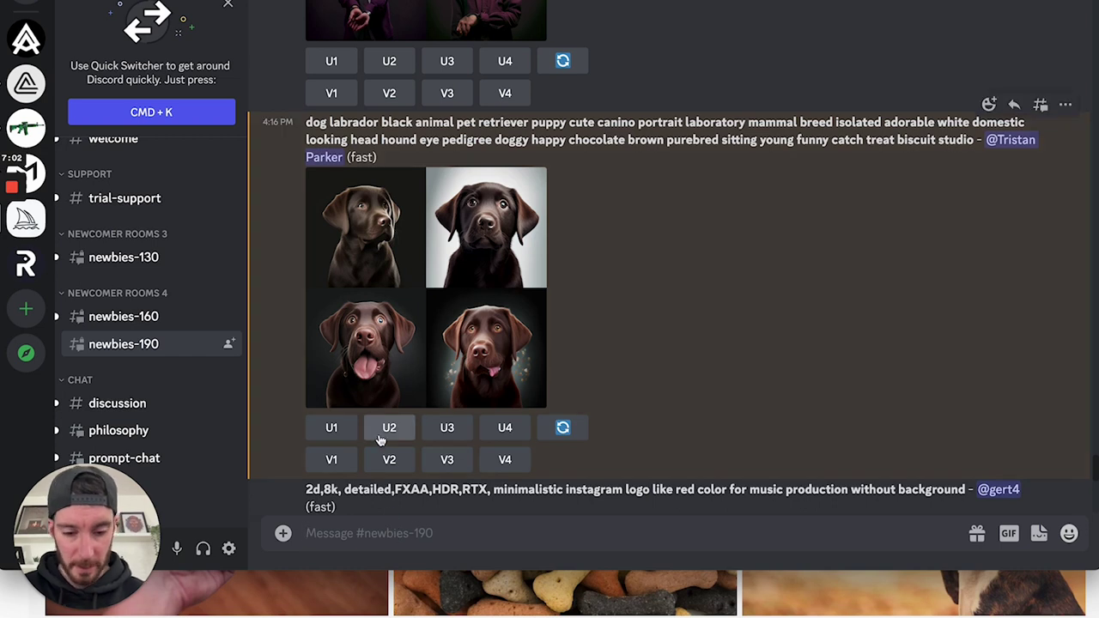
# Imagine 'dog, labrador, black, pet, cute, isolated, happy, sitting, treats, dog treats, buscuit' and enlarge the resulting grid
pyautogui.write('/im')
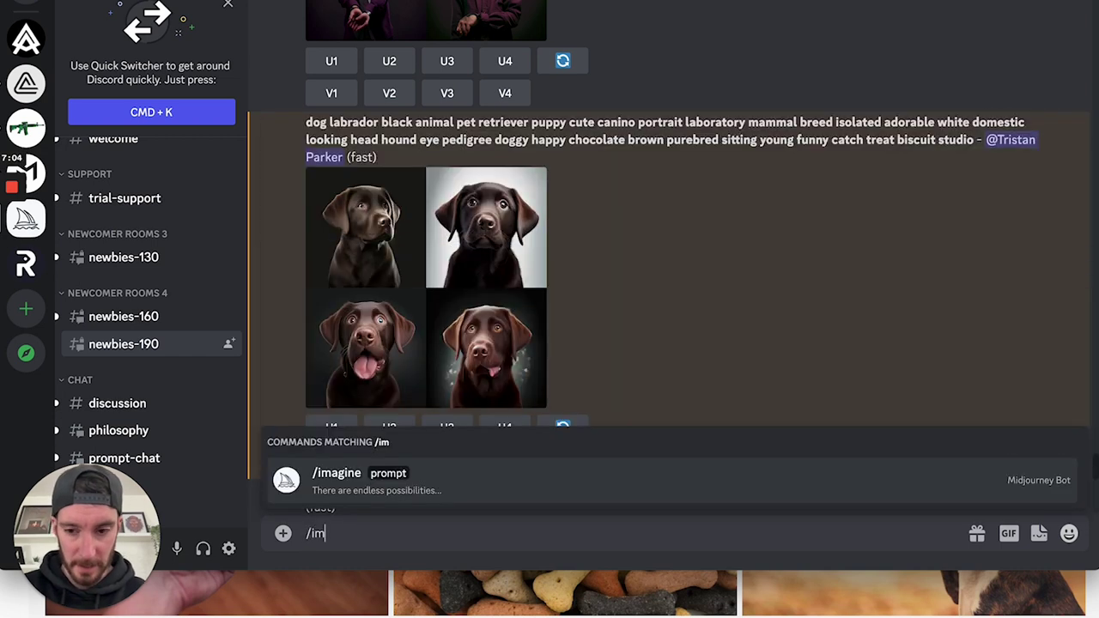
pyautogui.click(369, 479)
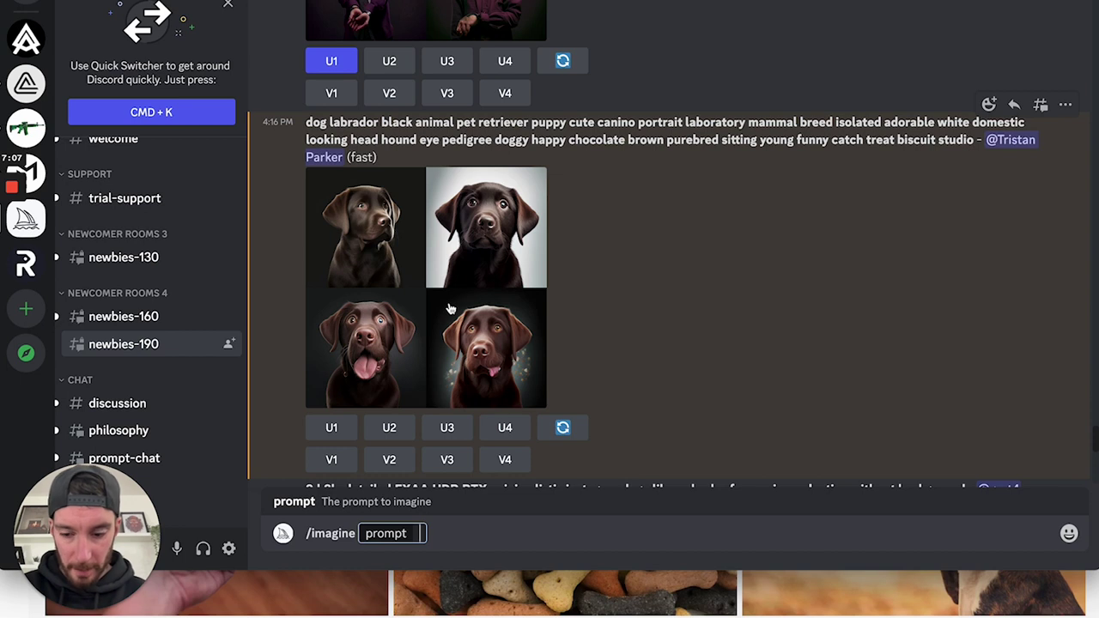
pyautogui.write('dog, labrafore')
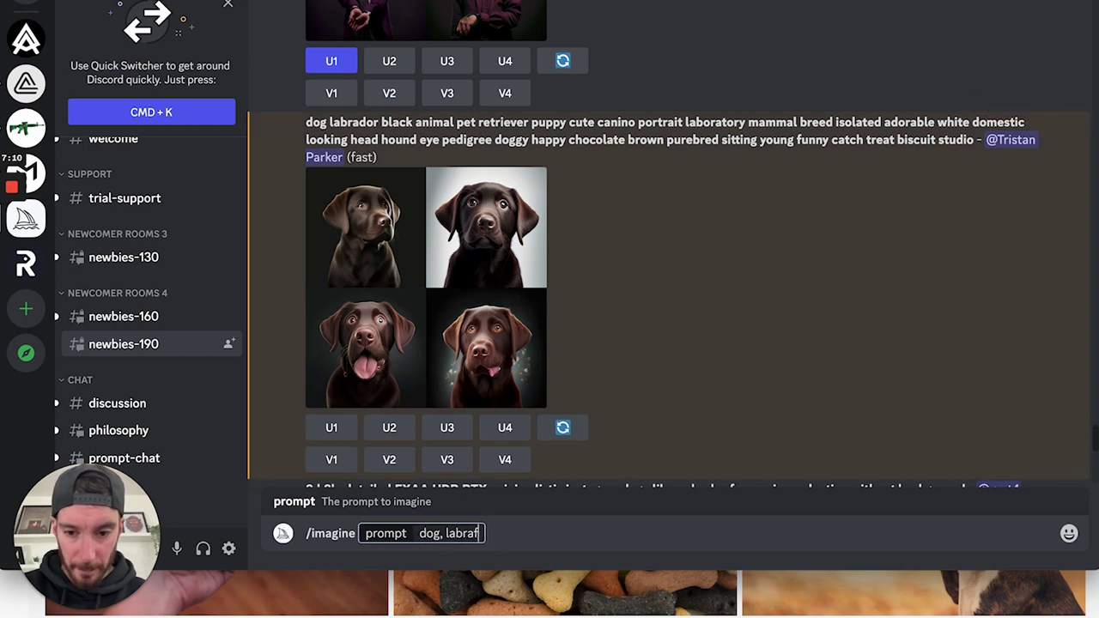
pyautogui.write('or, black, pet,')
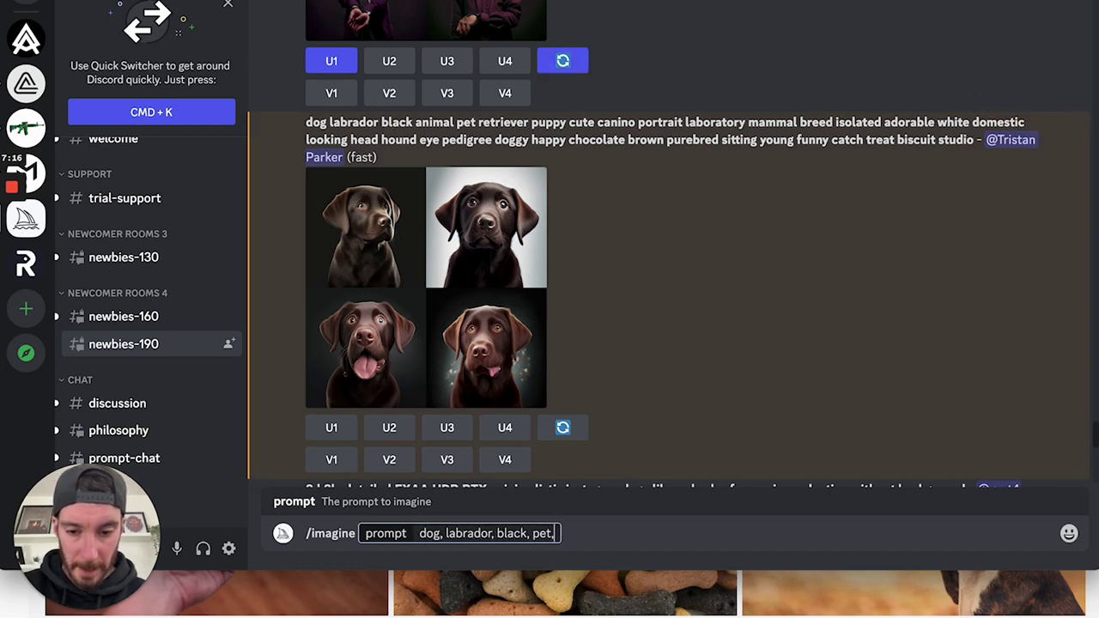
pyautogui.write(' c')
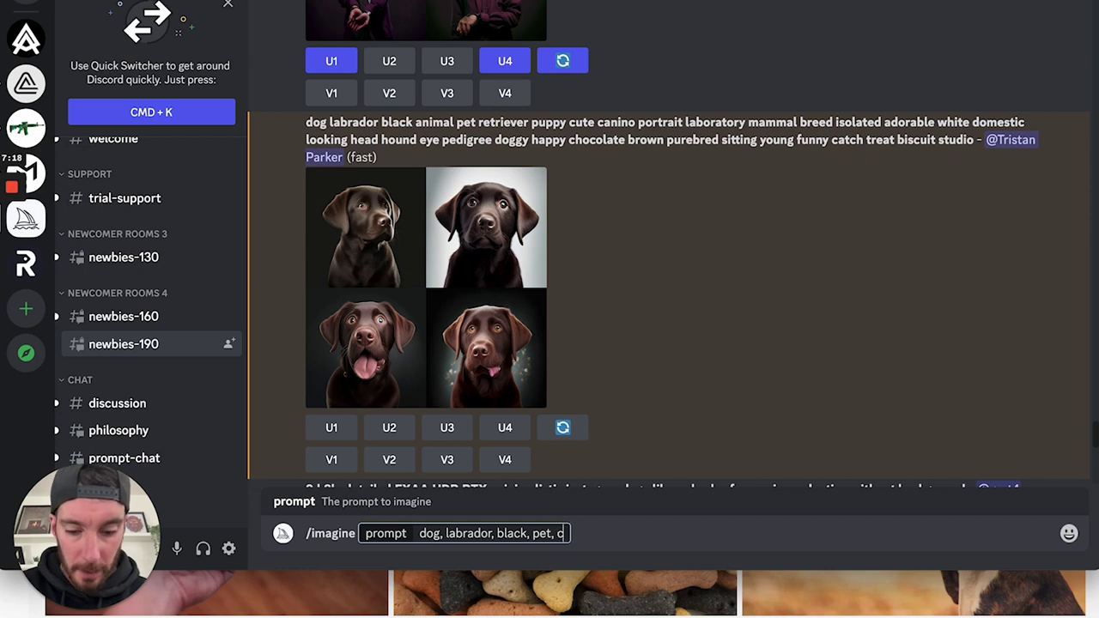
pyautogui.write('ute, isolated, ')
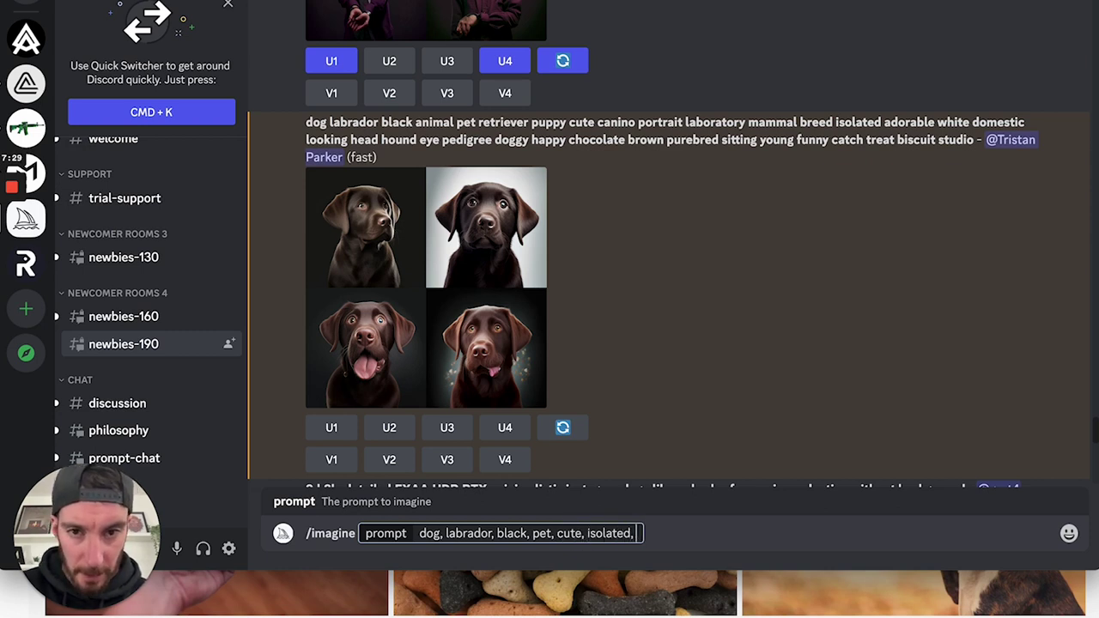
pyautogui.write('happy, ')
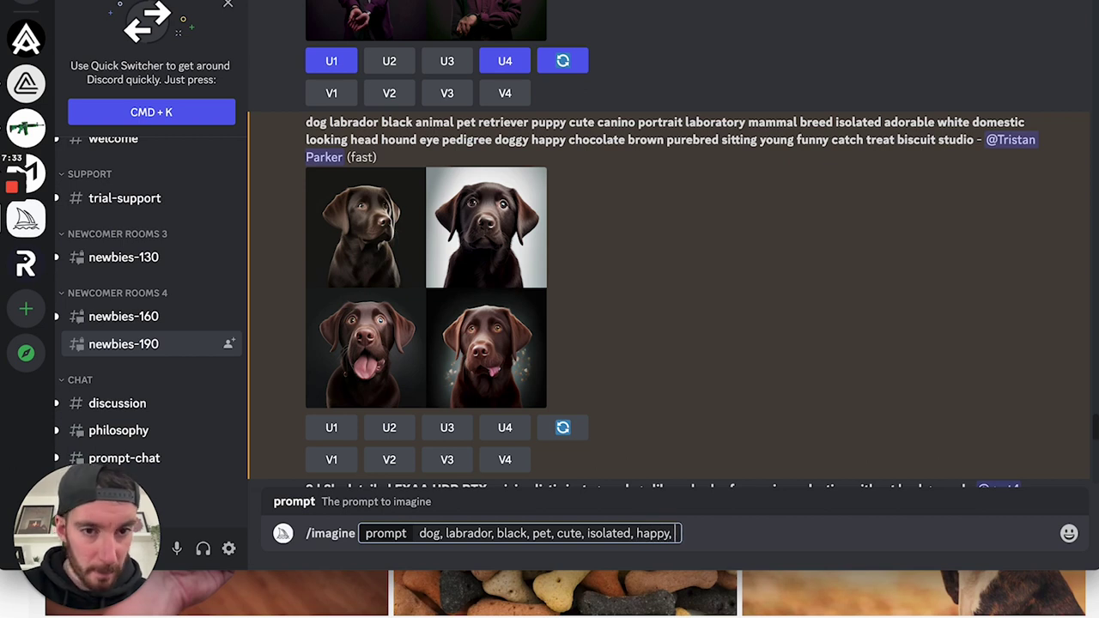
pyautogui.write('sitting, trea')
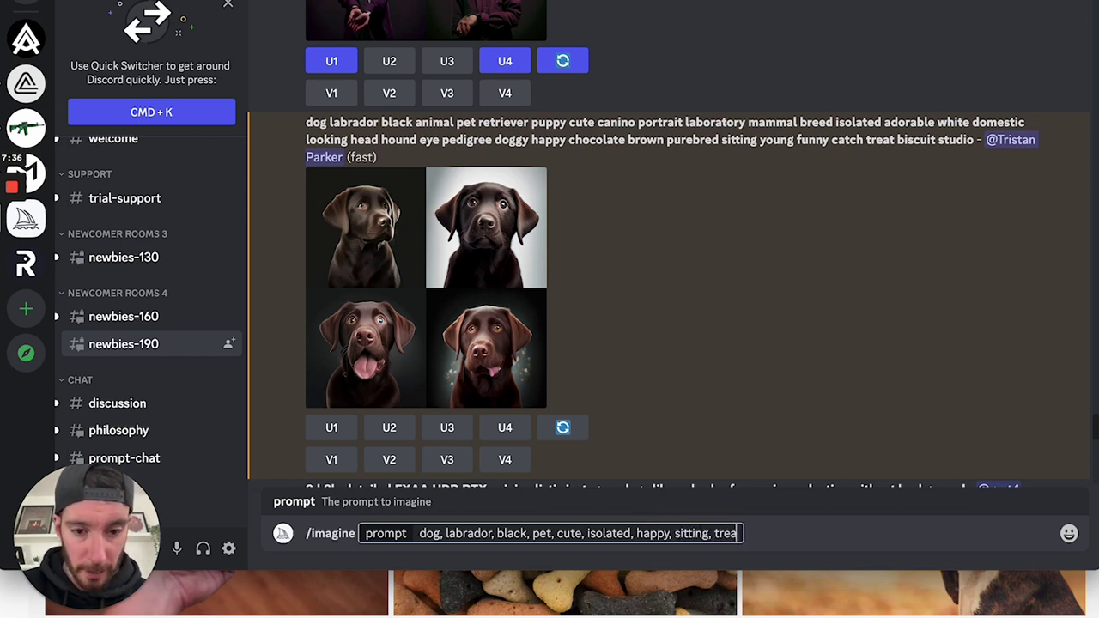
pyautogui.write('ts, dog')
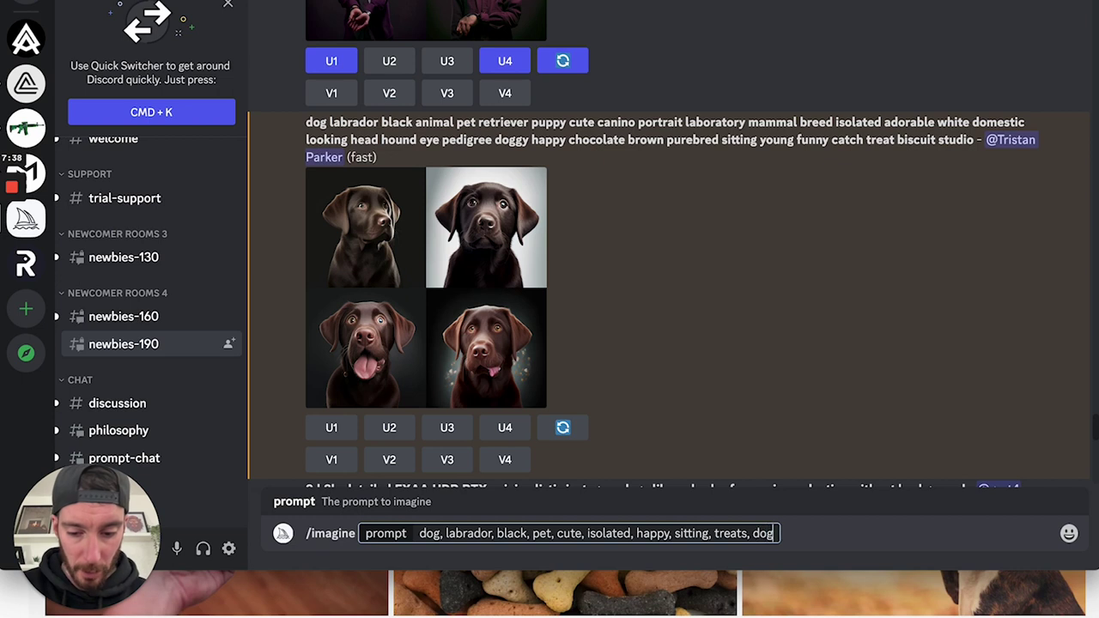
pyautogui.write(' treats,')
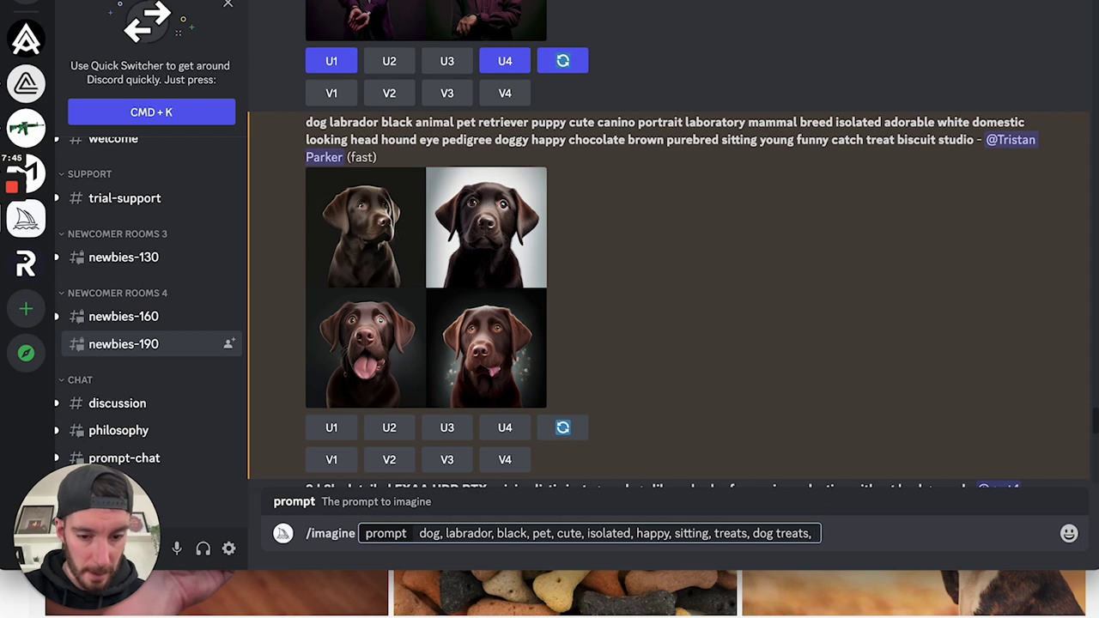
pyautogui.write('busciut')
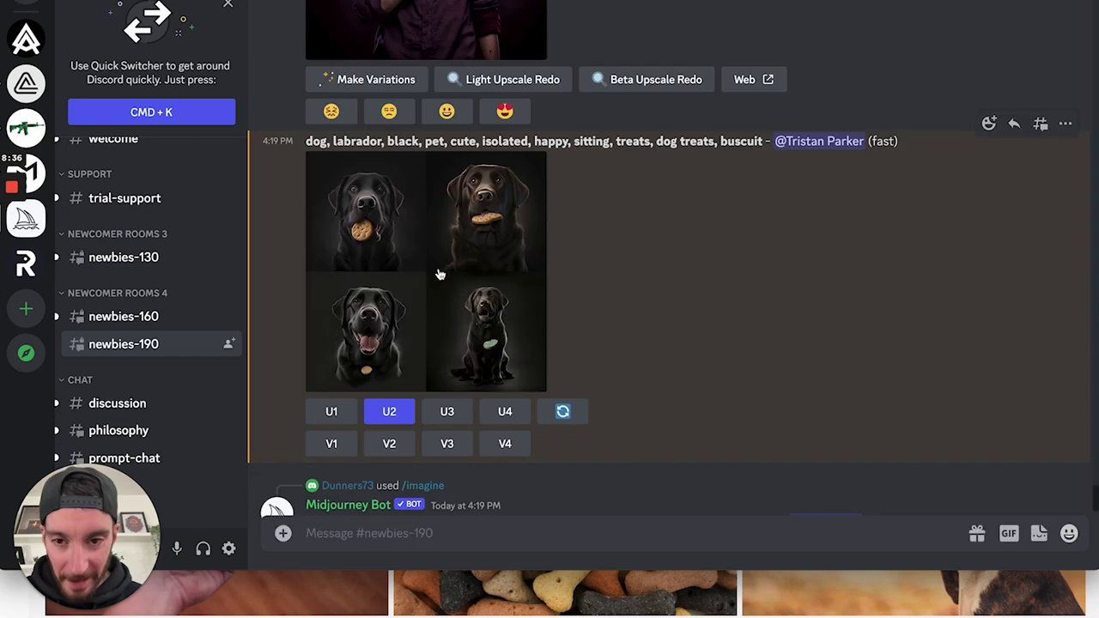
pyautogui.click(437, 272)
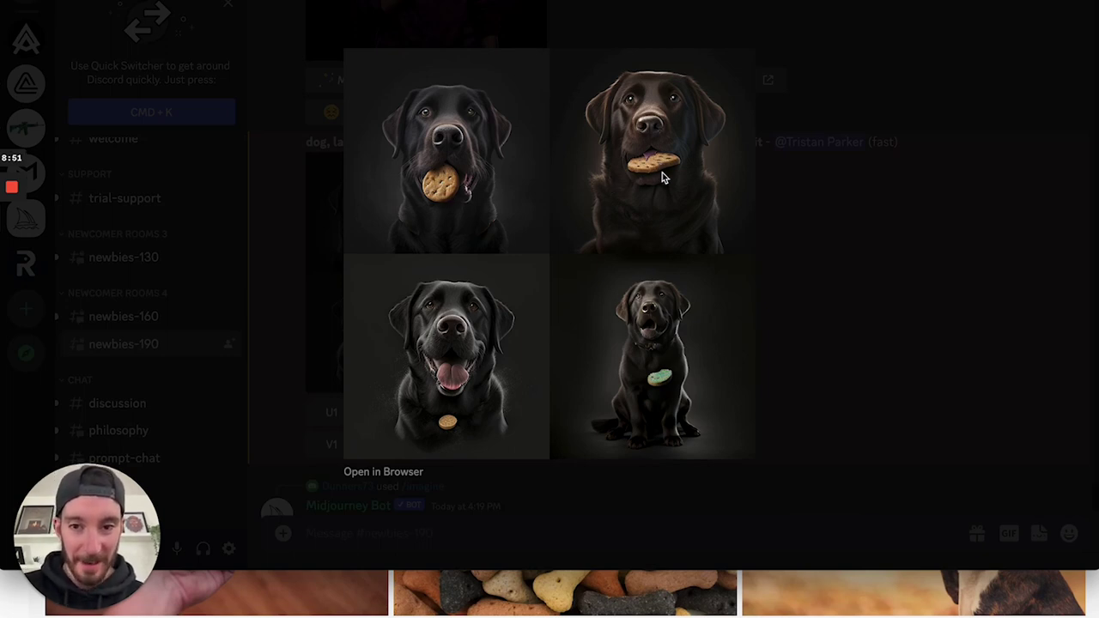
# Close the enlarged grid and select the black-labrador prompt text for reuse in a new message
pyautogui.click(818, 212)
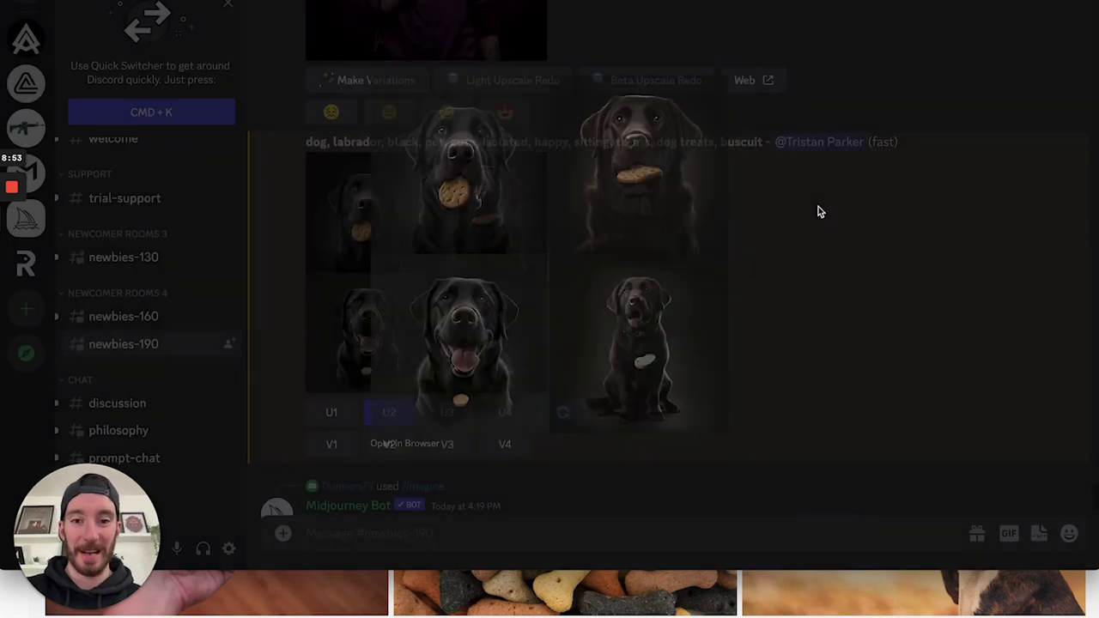
pyautogui.moveTo(308, 142); pyautogui.dragTo(767, 142)
pyautogui.press('super+c')
pyautogui.click(412, 542)
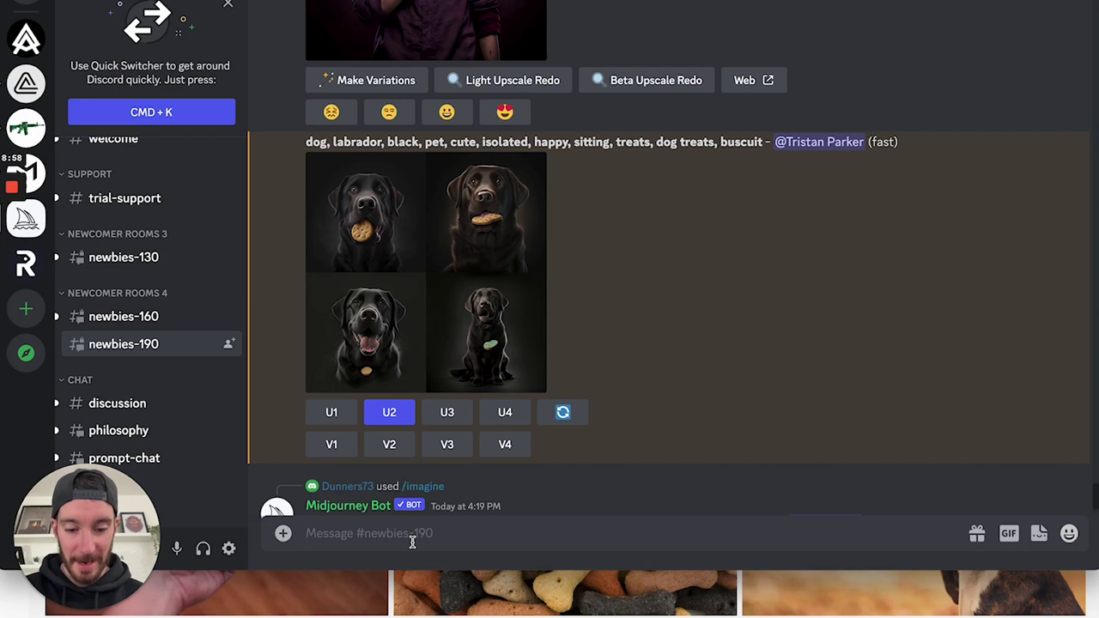
# Imagine 'website hero image,' plus the pasted labrador prompt, with 'buscuit' removed
pyautogui.write('/imagine')
pyautogui.press('space')
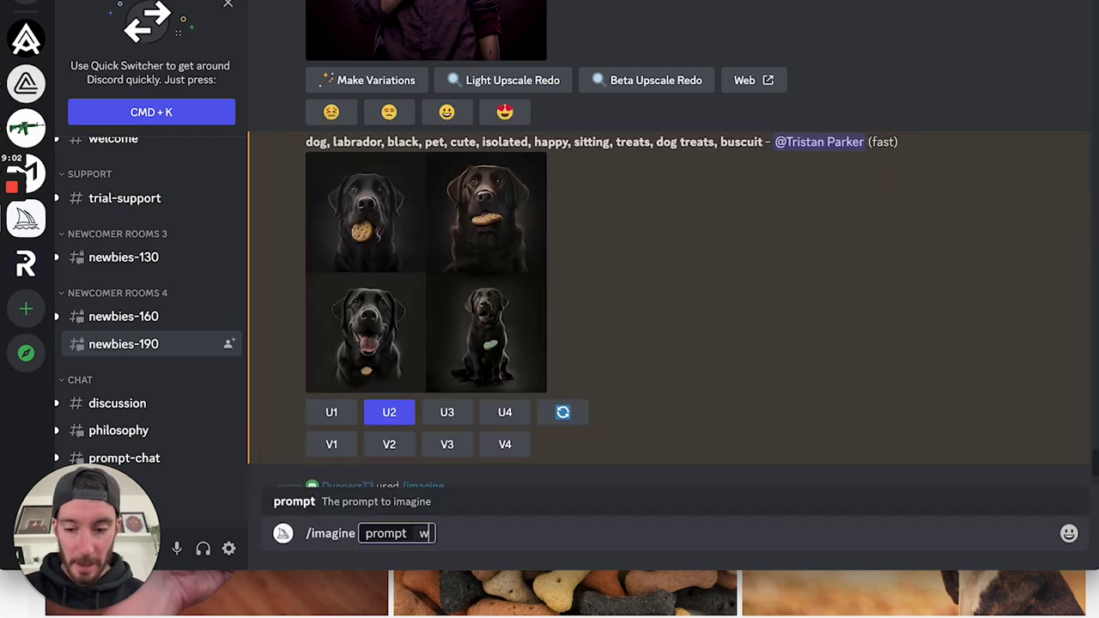
pyautogui.write('website her')
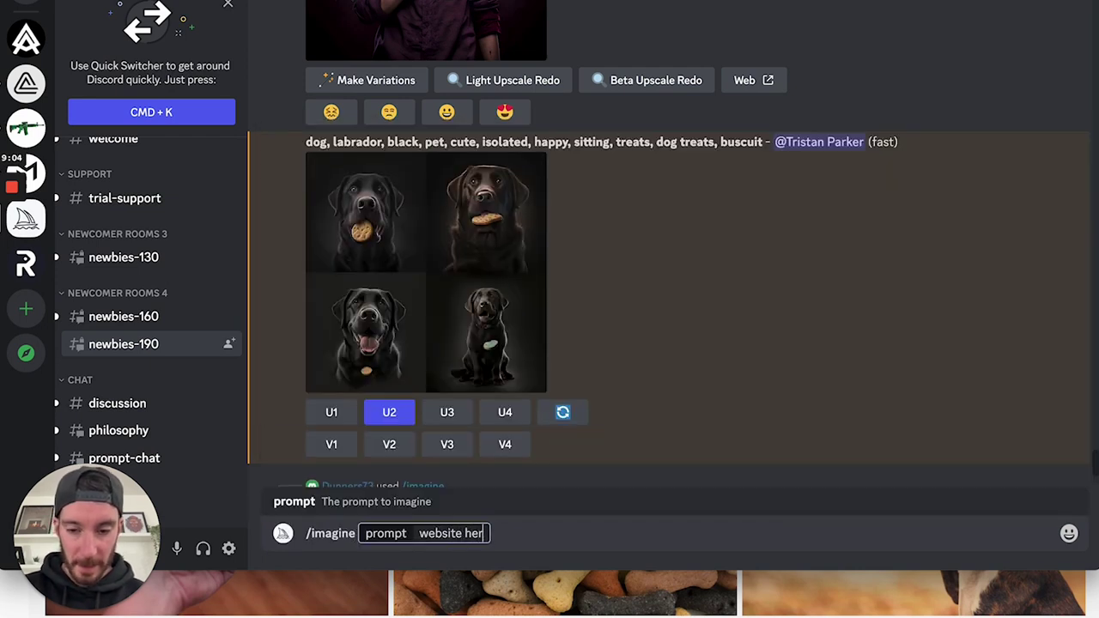
pyautogui.write('o image,')
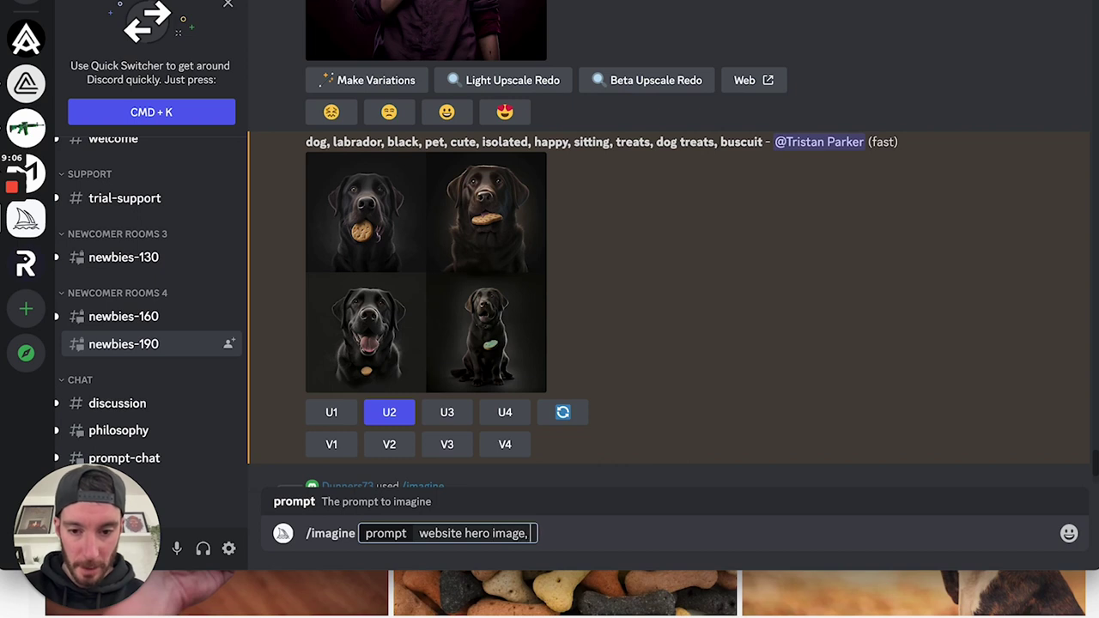
pyautogui.press('super+v')
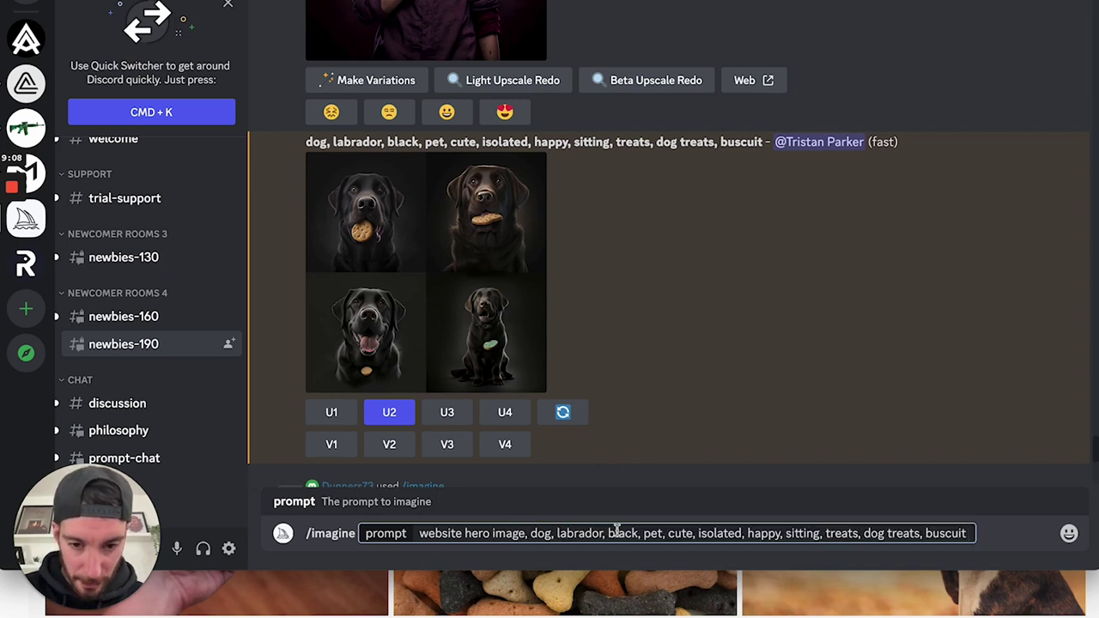
pyautogui.doubleClick(797, 534)
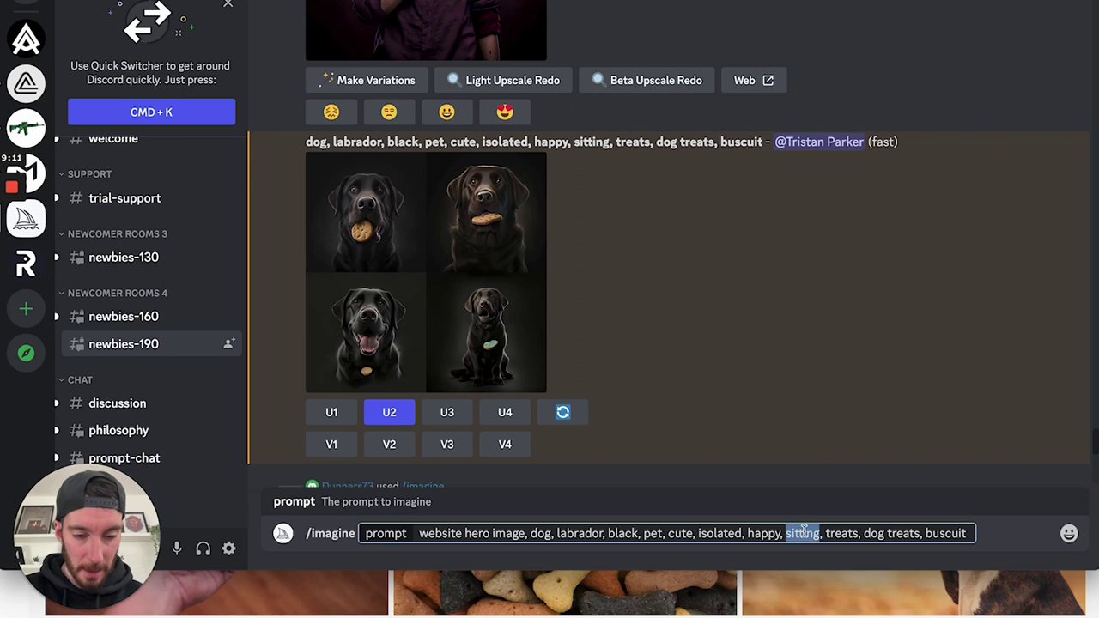
pyautogui.doubleClick(944, 533)
pyautogui.press('BackSpace')
pyautogui.press('BackSpace')
pyautogui.press('BackSpace')
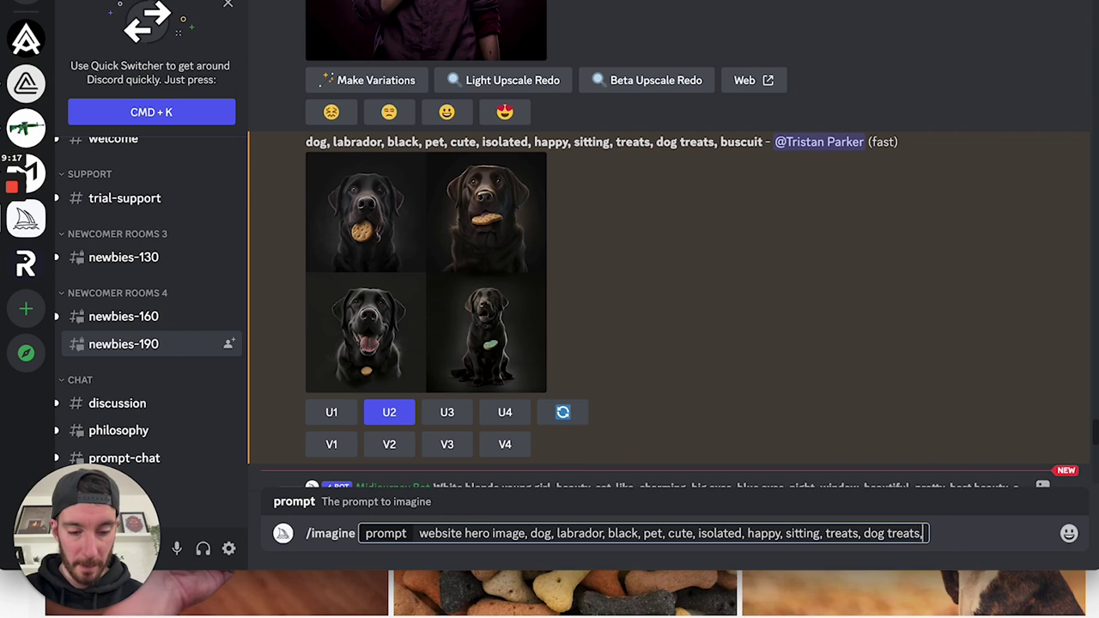
pyautogui.press('Return')
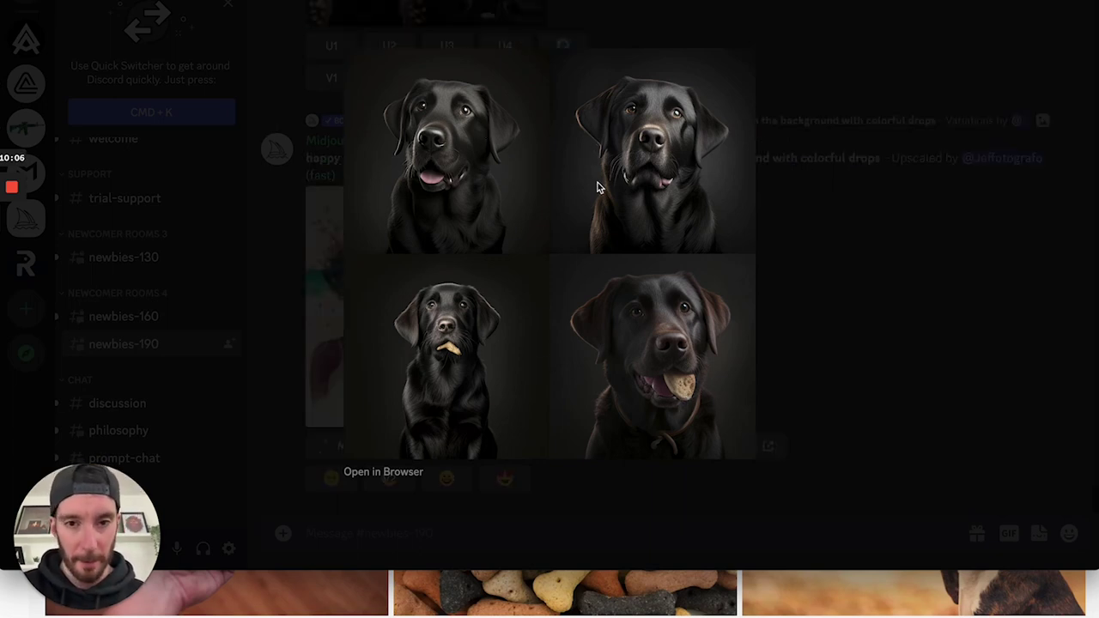
# Close the preview and select the website hero image prompt text before starting a new message
pyautogui.click(798, 277)
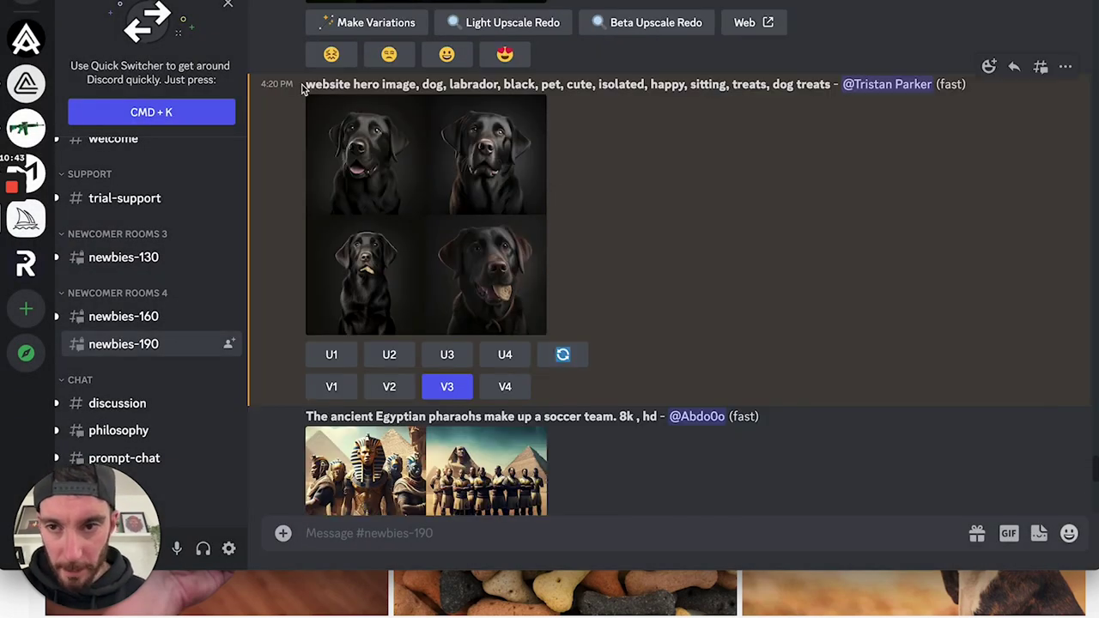
pyautogui.moveTo(305, 87); pyautogui.dragTo(831, 88)
pyautogui.press('super+c')
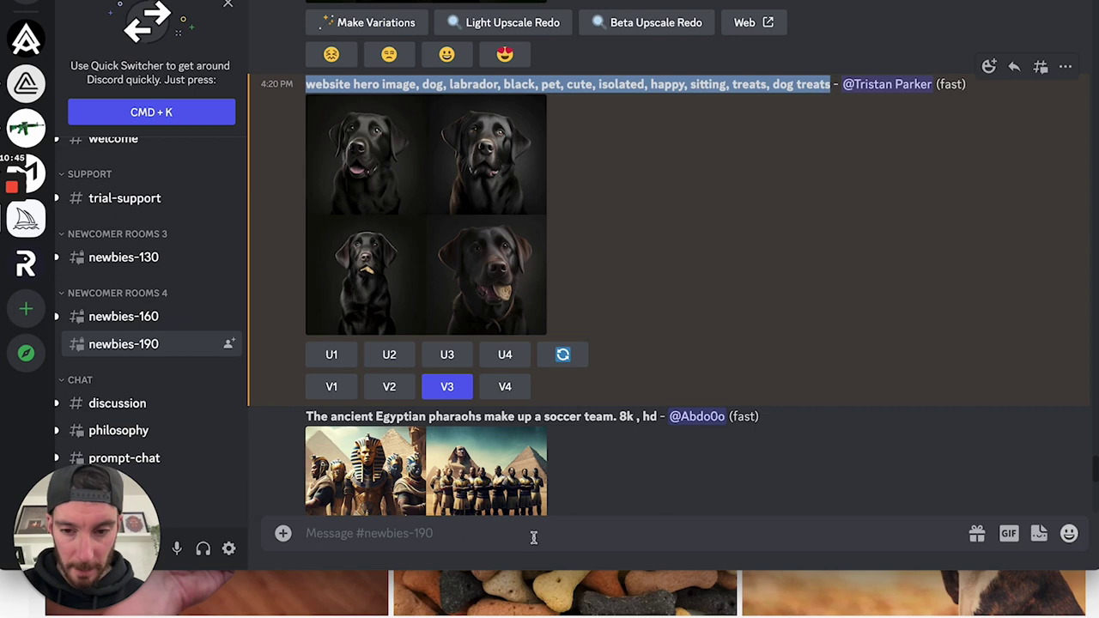
pyautogui.click(386, 535)
# Start a new /imagine prompt with the previous labrador prompt pasted back in
pyautogui.write('/imagine')
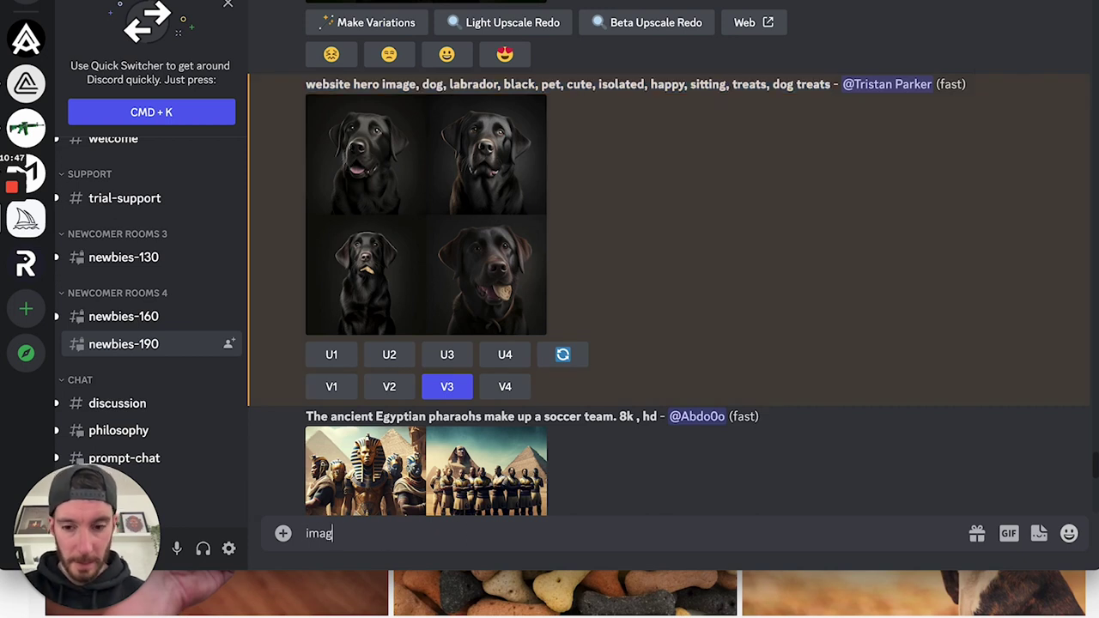
pyautogui.press('super+a')
pyautogui.write('/')
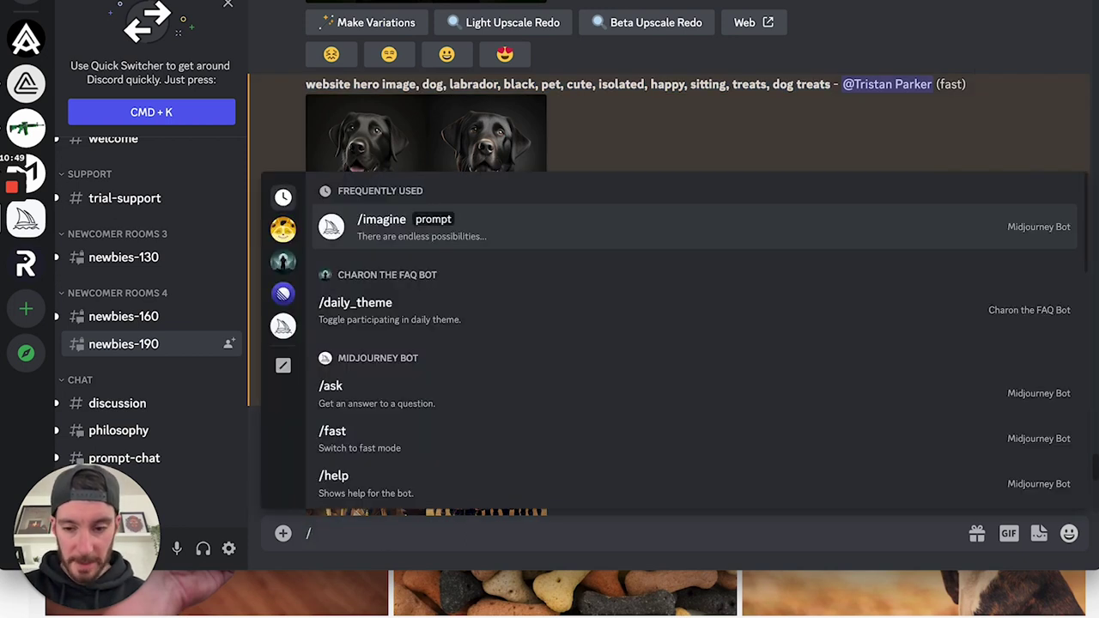
pyautogui.write('ima')
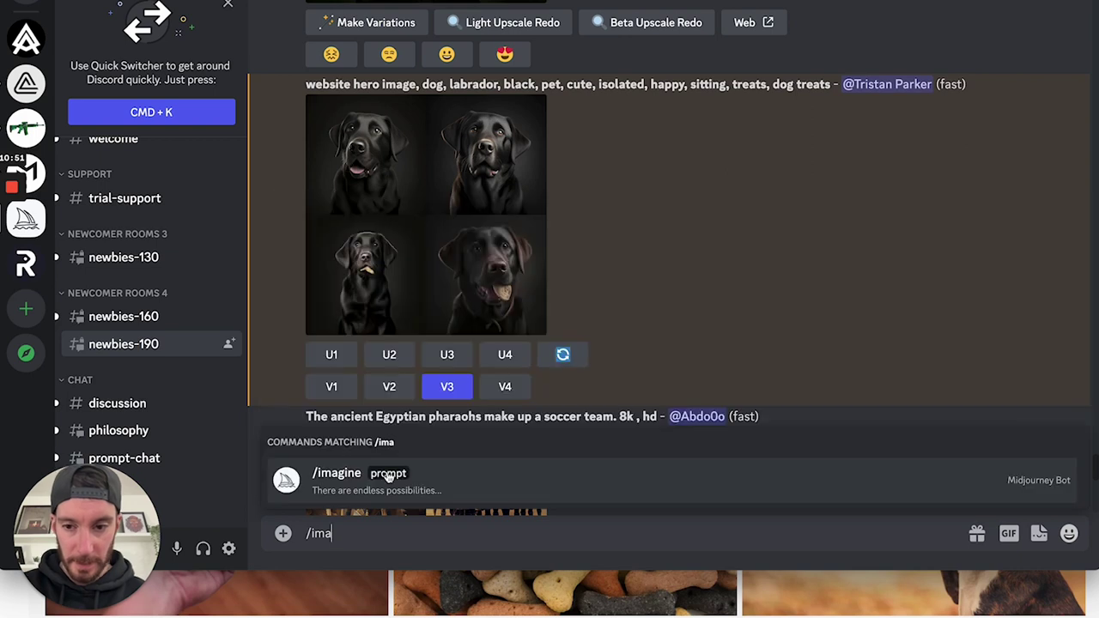
pyautogui.click(400, 482)
pyautogui.press('super+v')
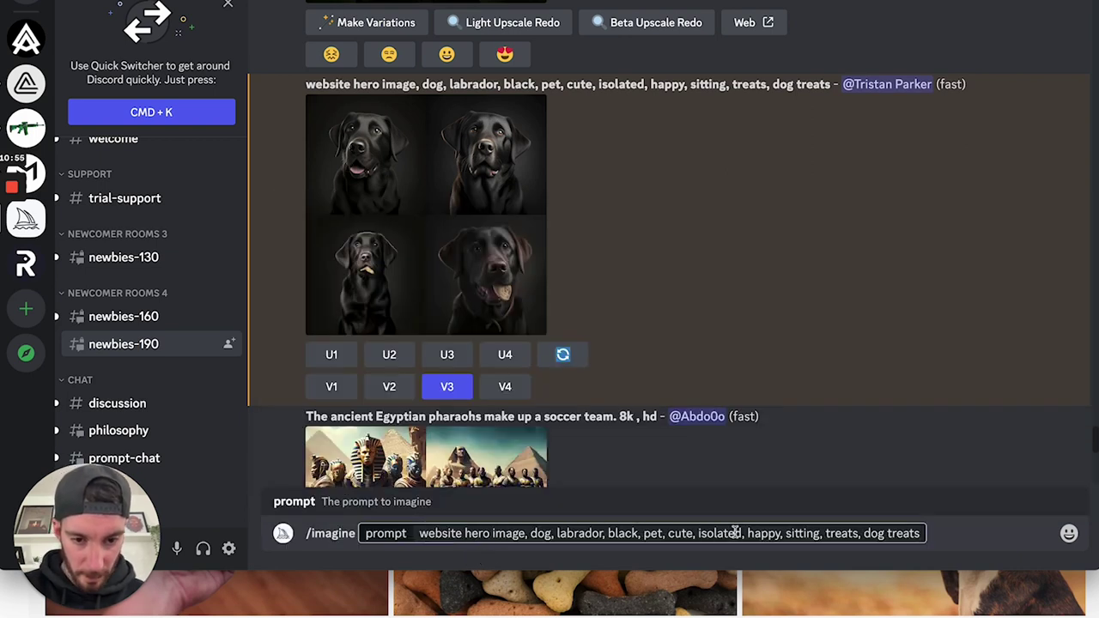
# Drop 'sitting' and 'black' from the prompt and move 'treats, dog treats' right after 'dog'
pyautogui.doubleClick(804, 534)
pyautogui.press('BackSpace')
pyautogui.press('BackSpace')
pyautogui.press('BackSpace')
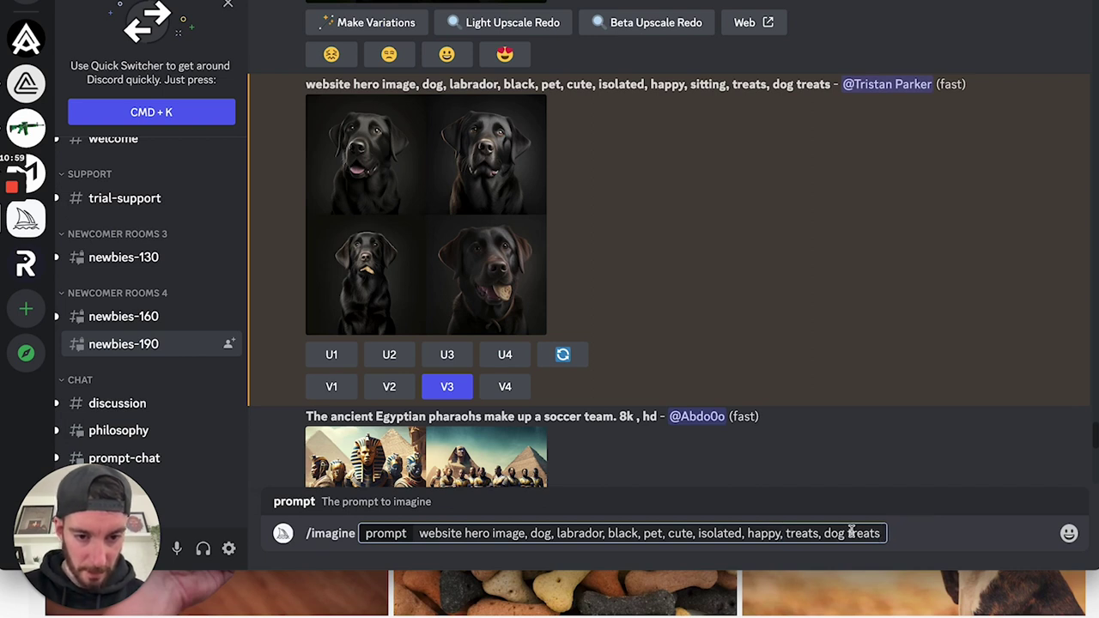
pyautogui.moveTo(882, 534); pyautogui.dragTo(786, 533)
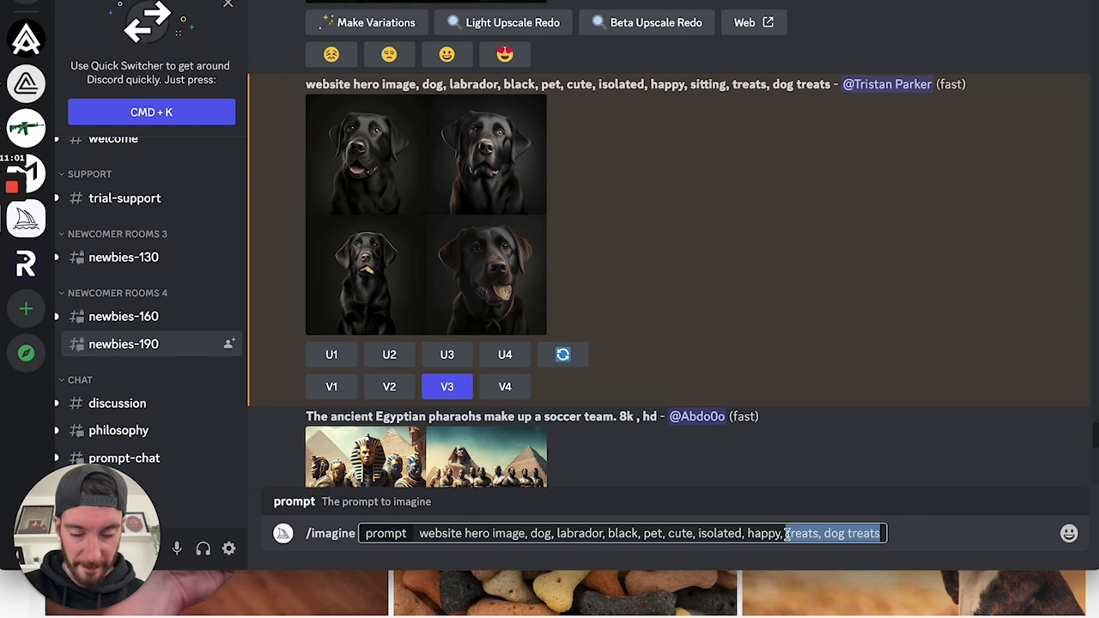
pyautogui.press('BackSpace')
pyautogui.press('BackSpace')
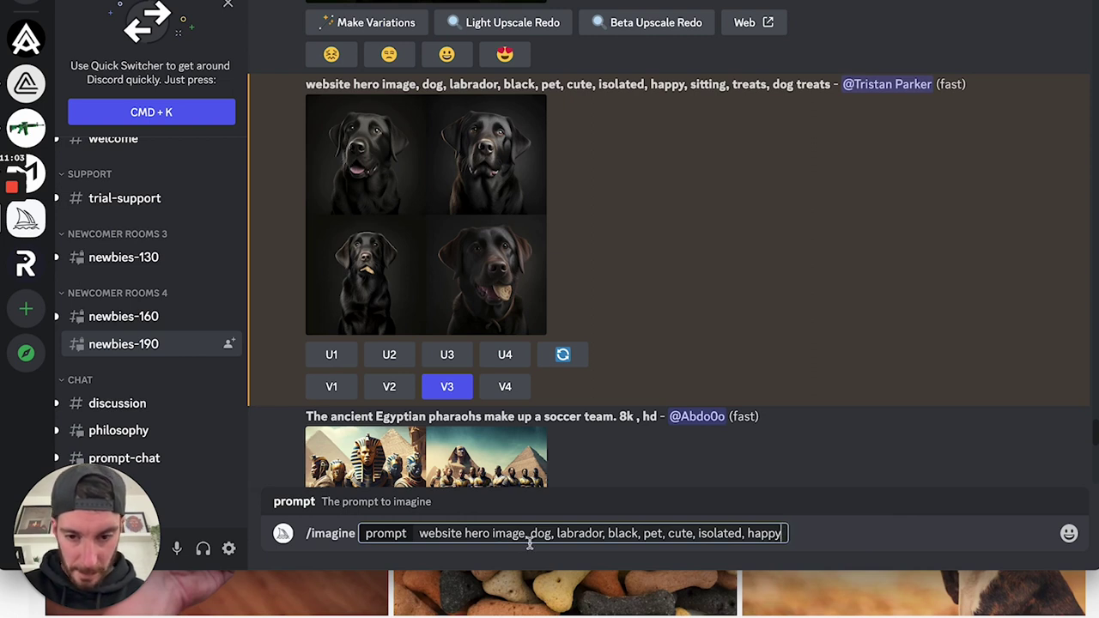
pyautogui.click(557, 533)
pyautogui.write('treats, dog treats,')
pyautogui.doubleClick(723, 533)
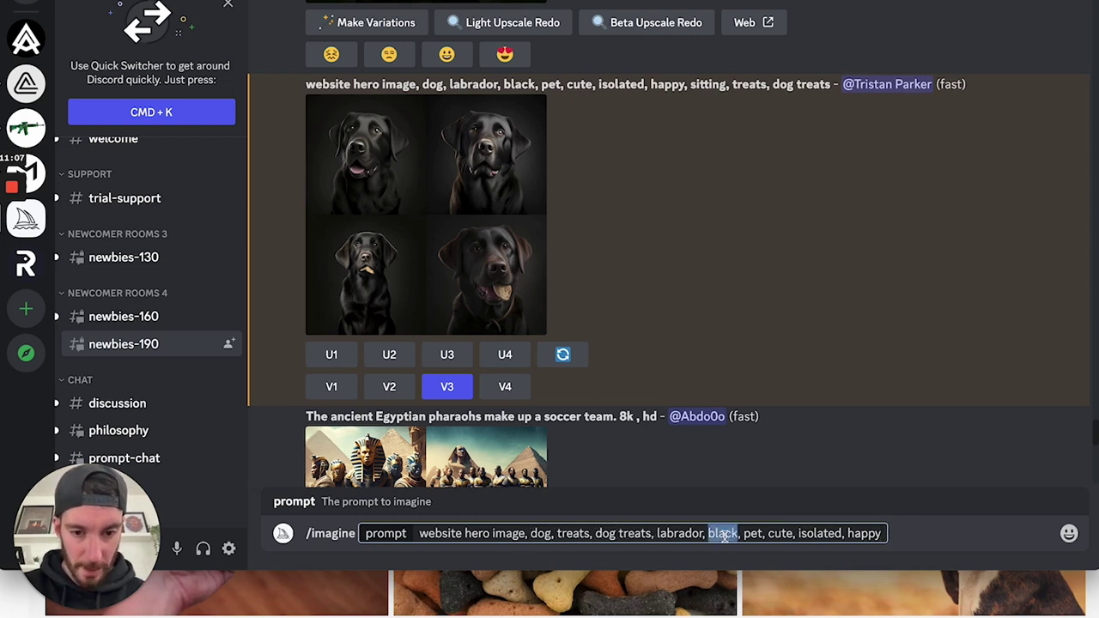
pyautogui.press('BackSpace')
pyautogui.press('BackSpace')
pyautogui.press('BackSpace')
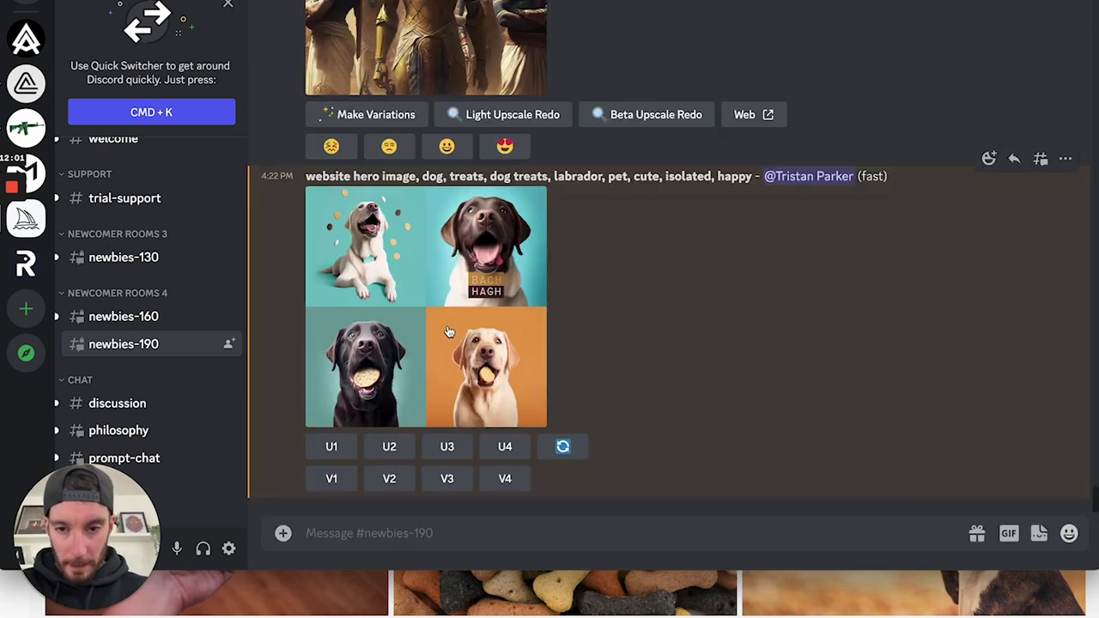
# Preview the new labrador grid, then request U1 upscale and V1 variations of the top-left white labrador
pyautogui.click(449, 332)
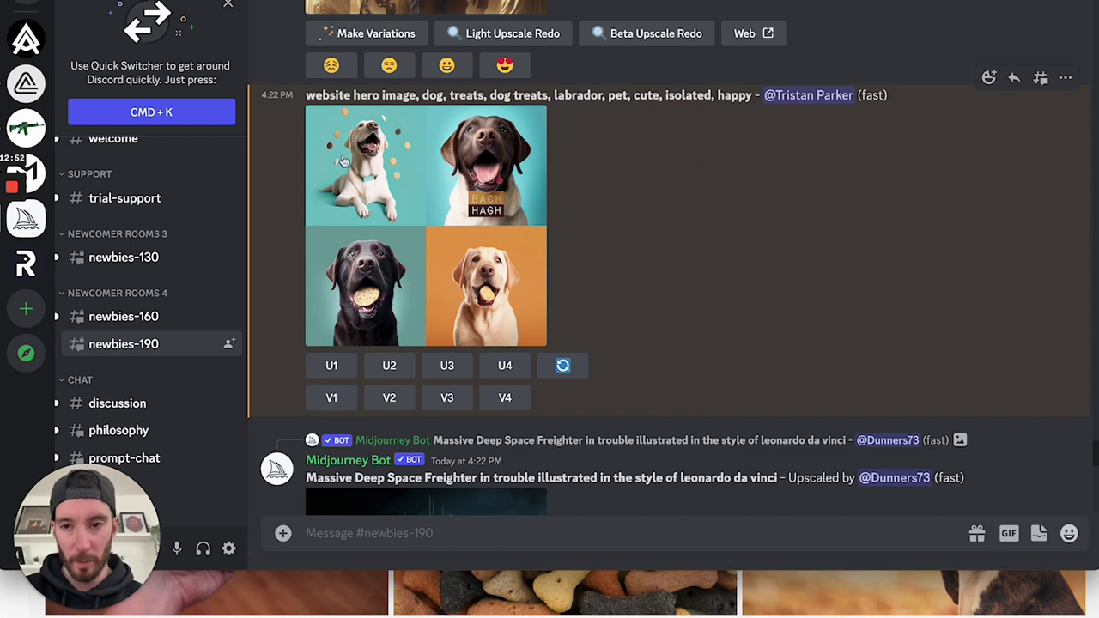
pyautogui.click(332, 367)
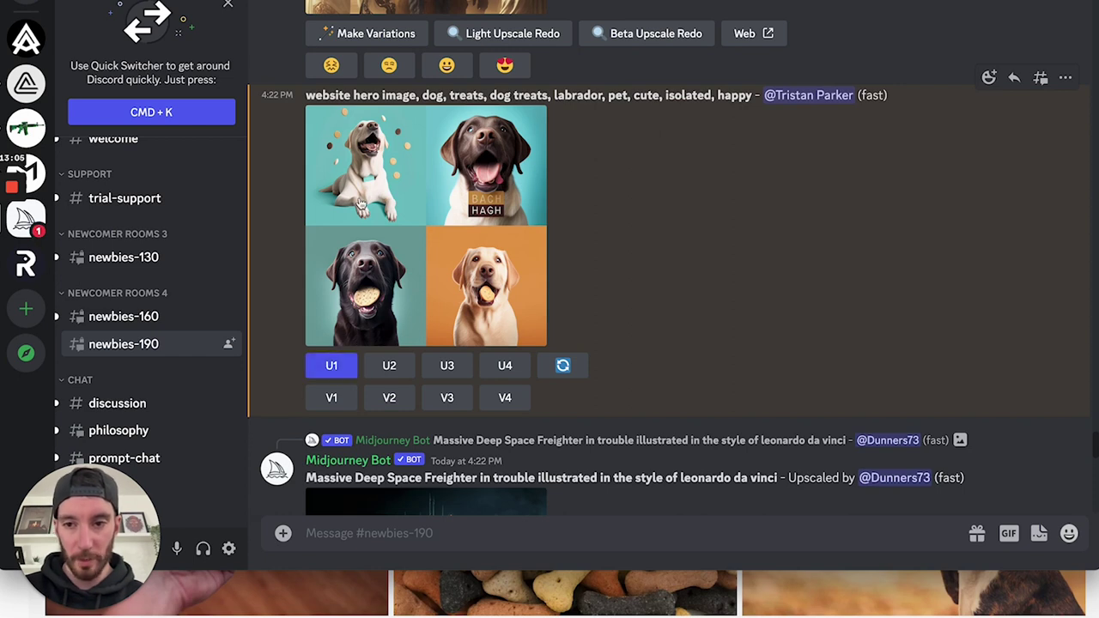
pyautogui.click(331, 400)
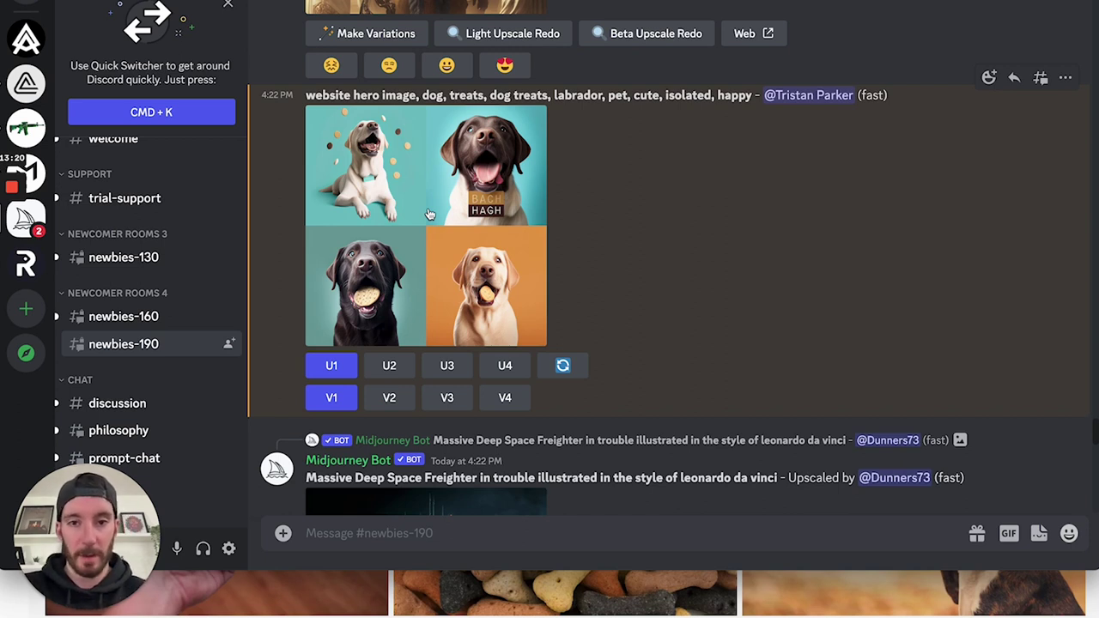
pyautogui.press('super+Tab')
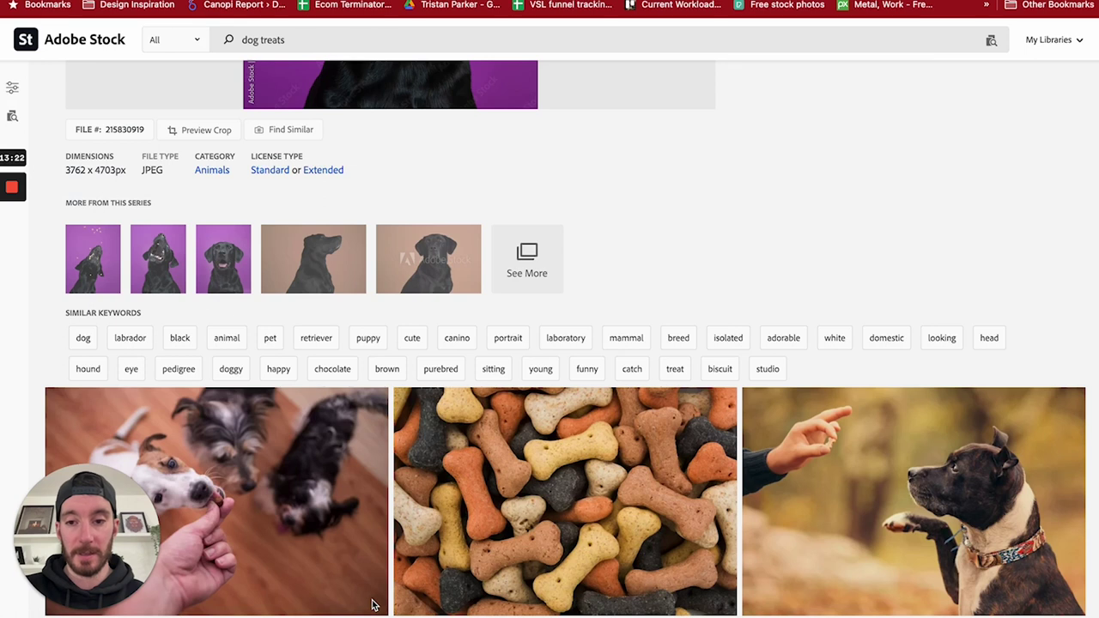
pyautogui.scroll(2, 461, 429)
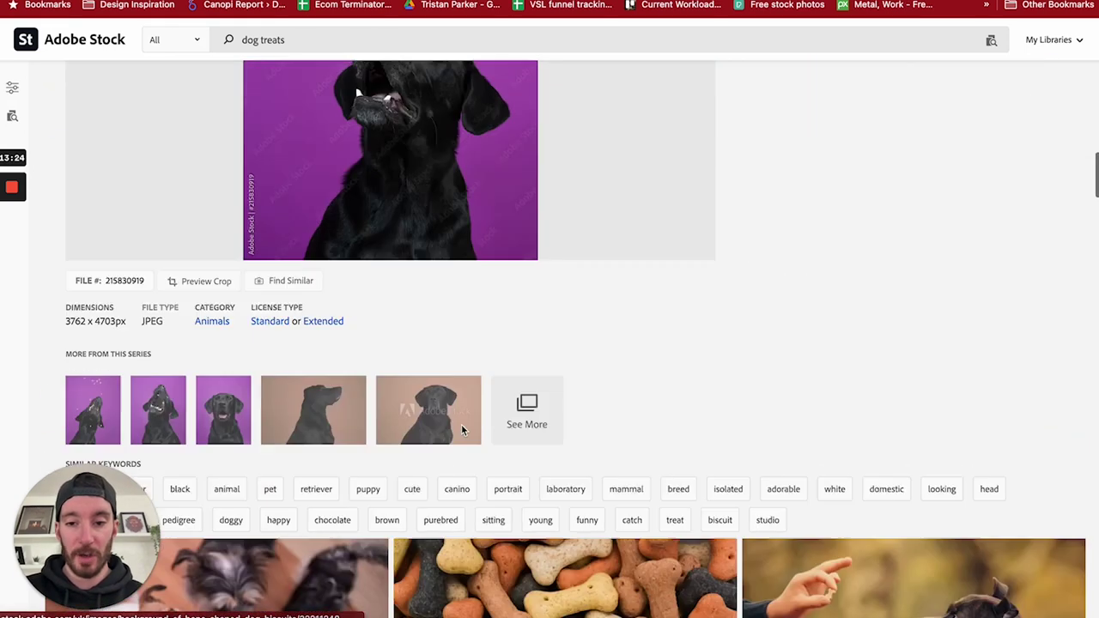
pyautogui.scroll(-2, 462, 430)
pyautogui.scroll(6, 611, 318)
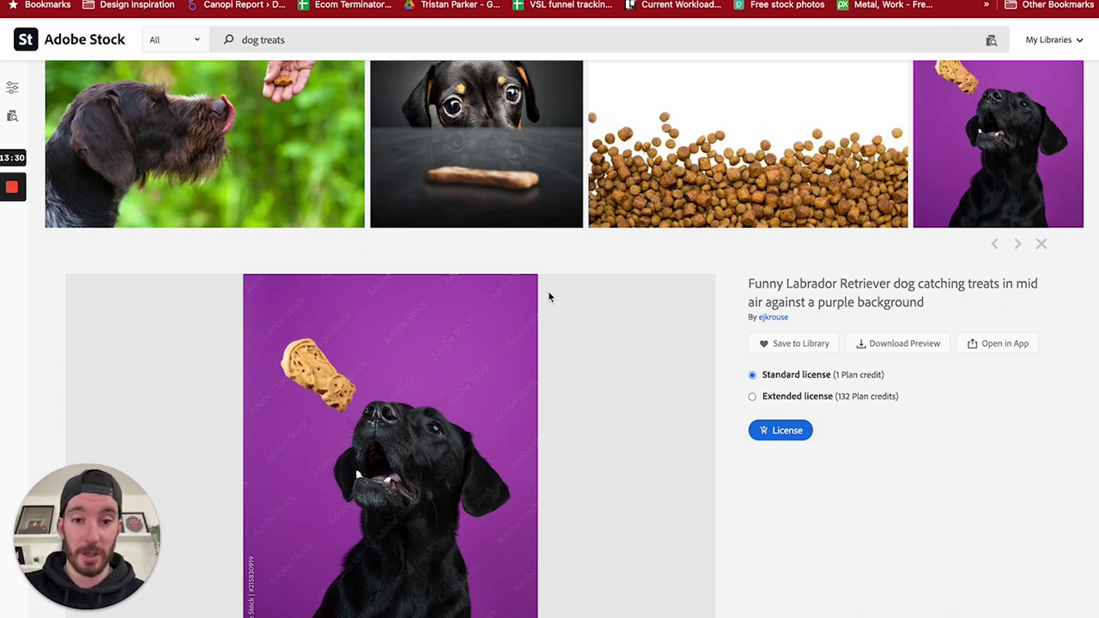
pyautogui.scroll(-2, 548, 296)
pyautogui.moveTo(463, 595)
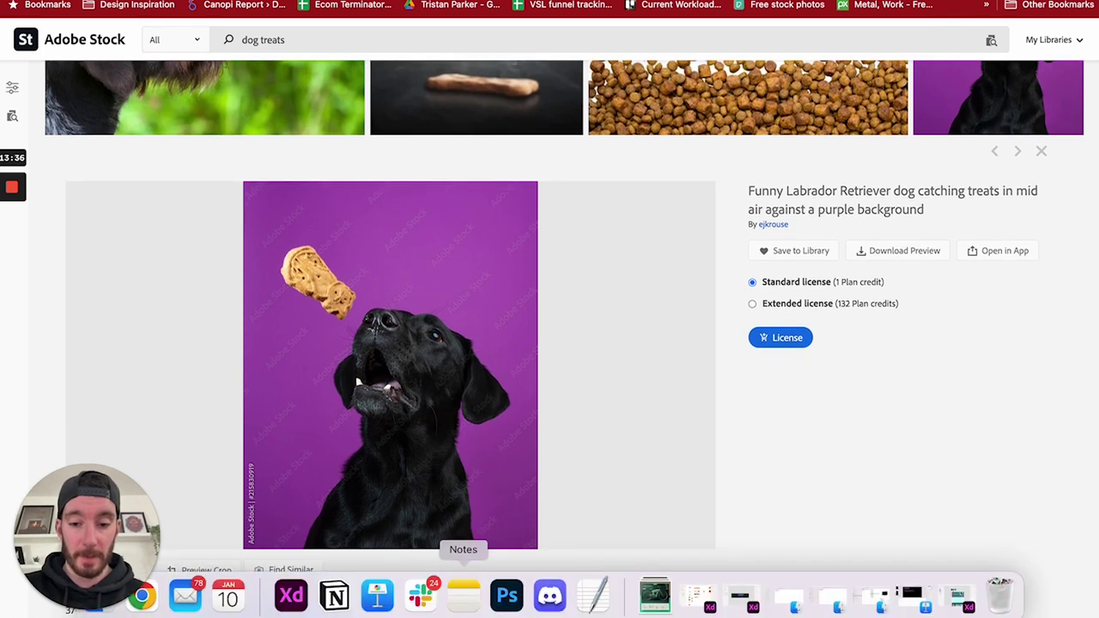
pyautogui.click(550, 595)
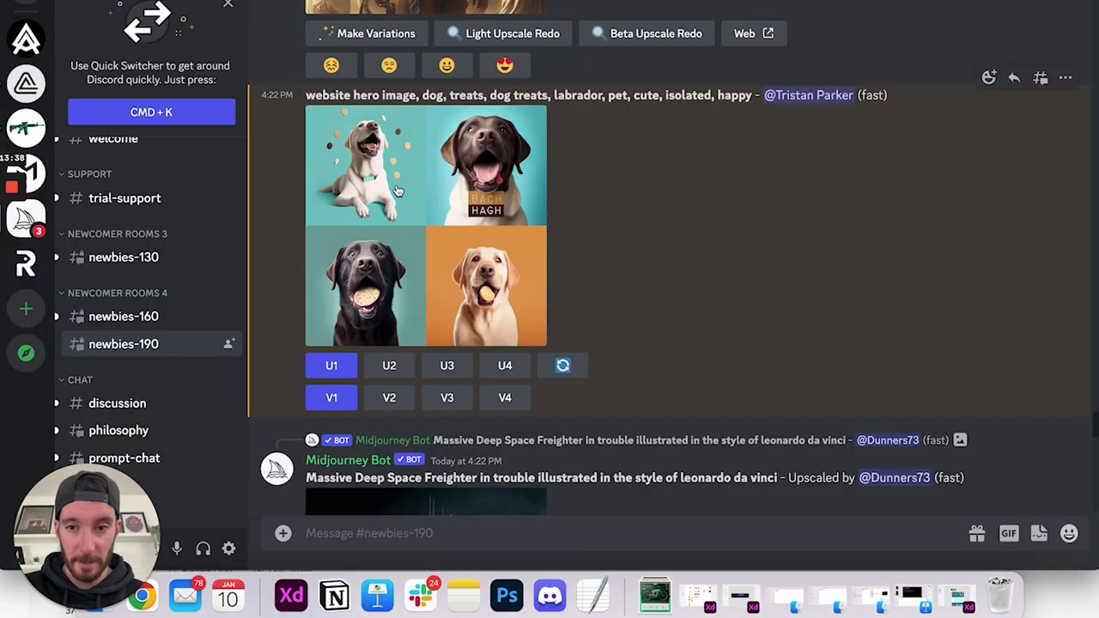
# Preview the white-labrador variations grid, then upscale the first variation with U1
pyautogui.scroll(-10, 398, 191)
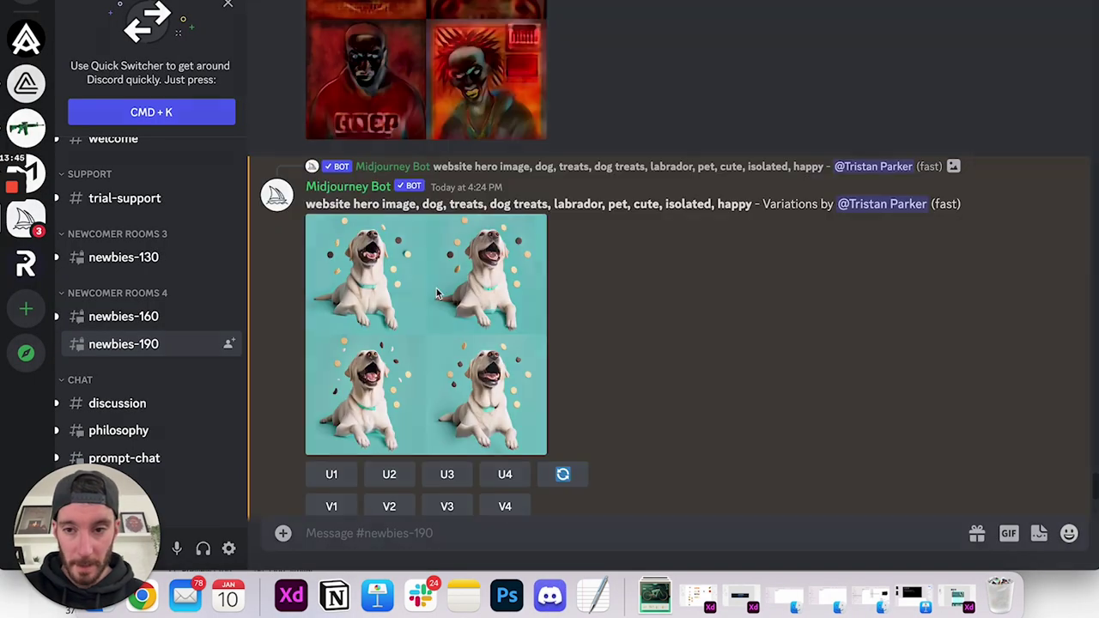
pyautogui.click(436, 288)
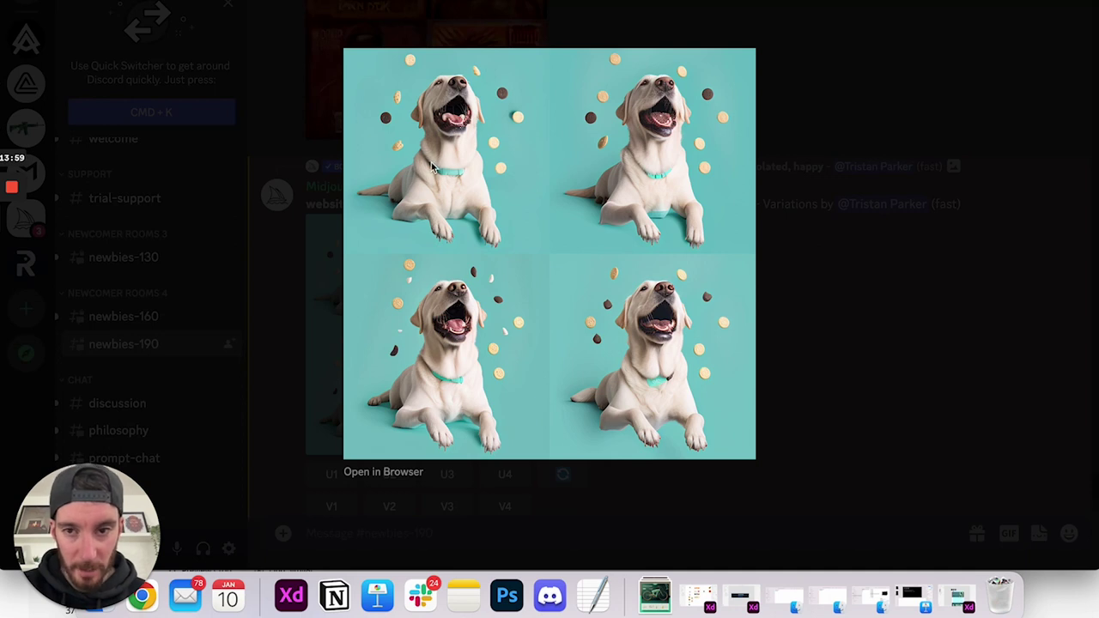
pyautogui.click(816, 226)
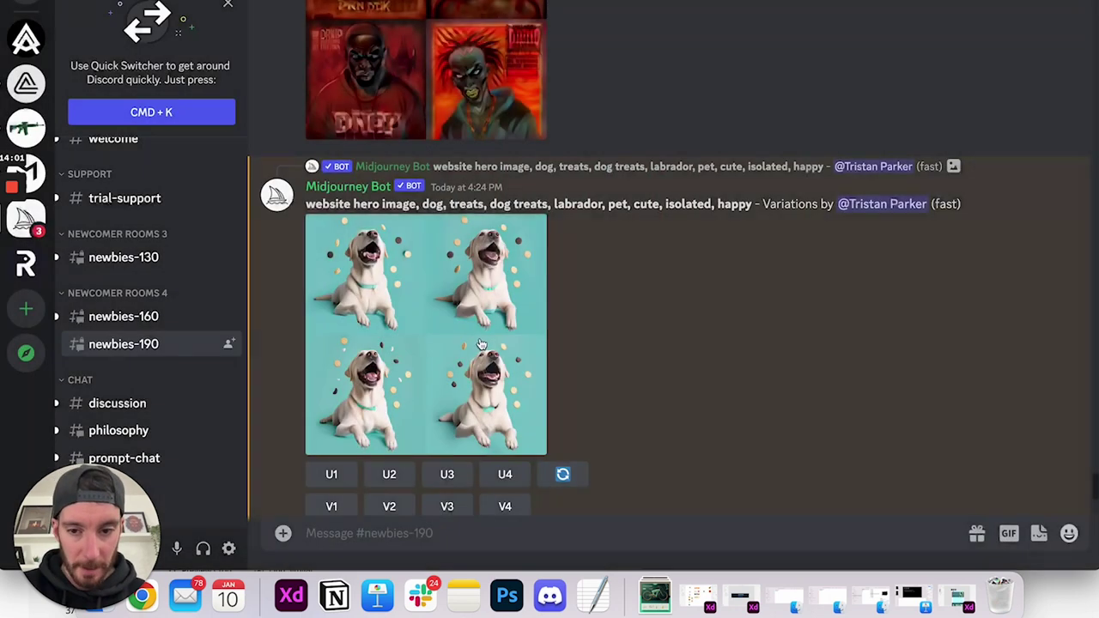
pyautogui.click(331, 474)
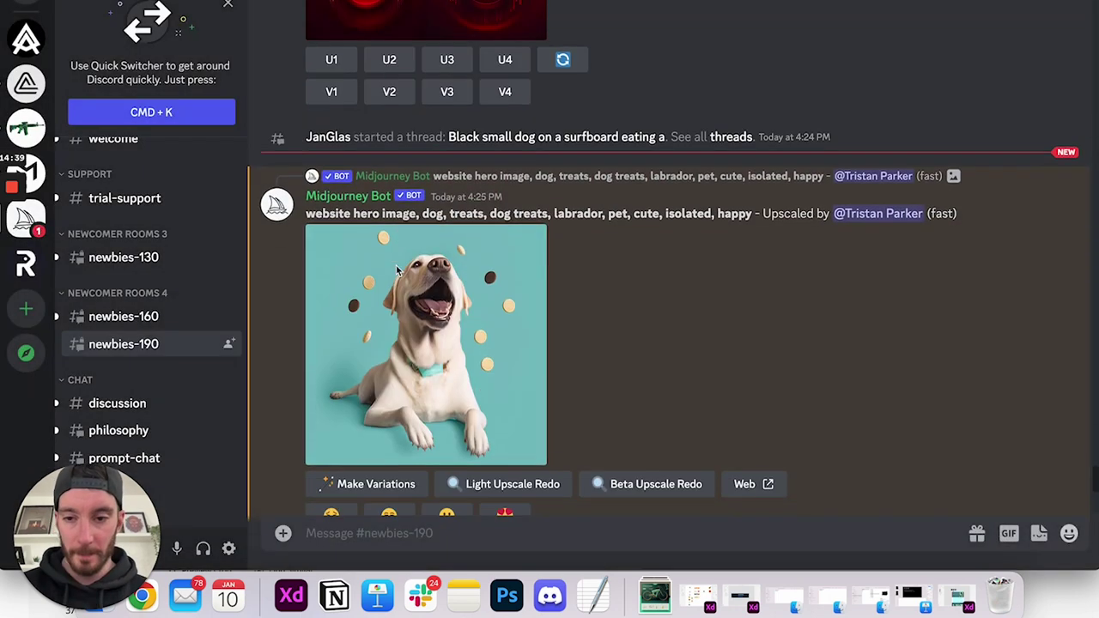
# View the upscaled labrador variation enlarged, then close the preview
pyautogui.click(501, 253)
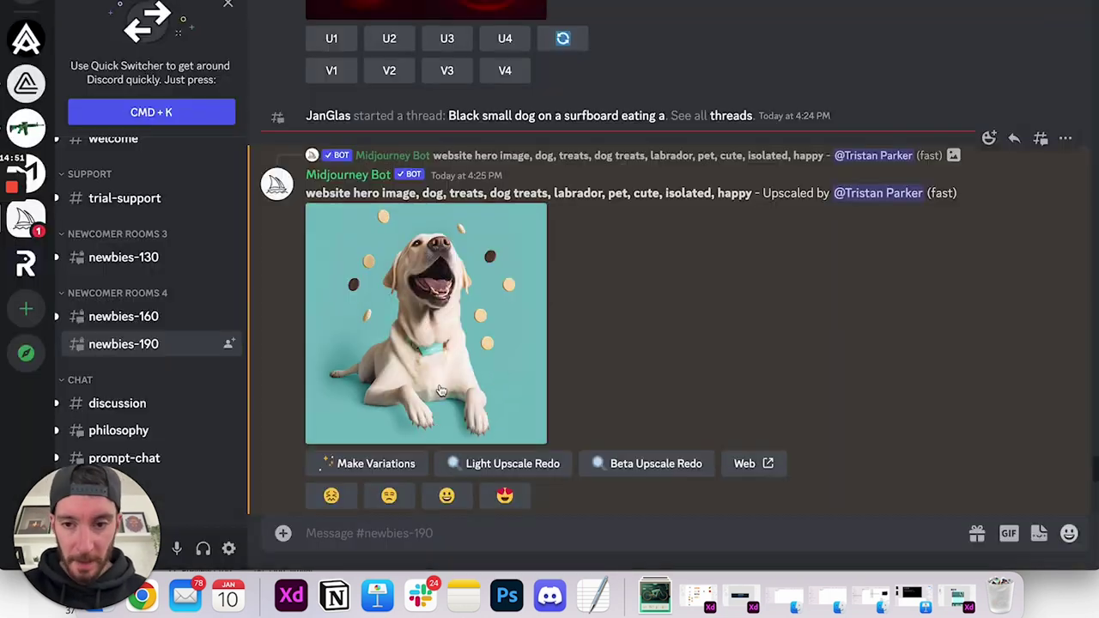
pyautogui.click(431, 365)
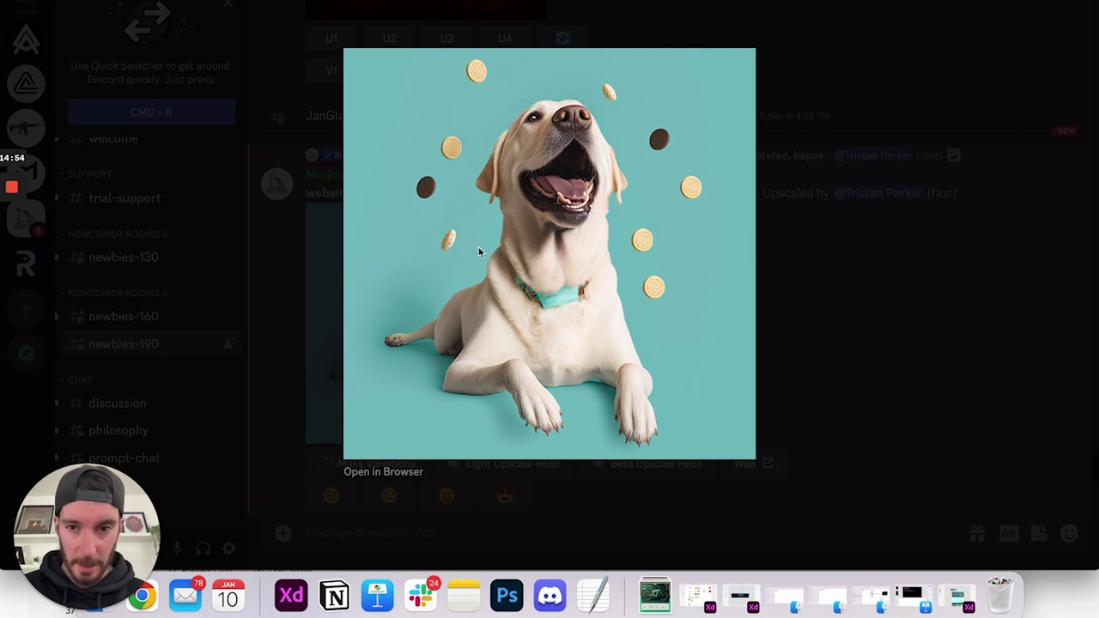
pyautogui.click(811, 374)
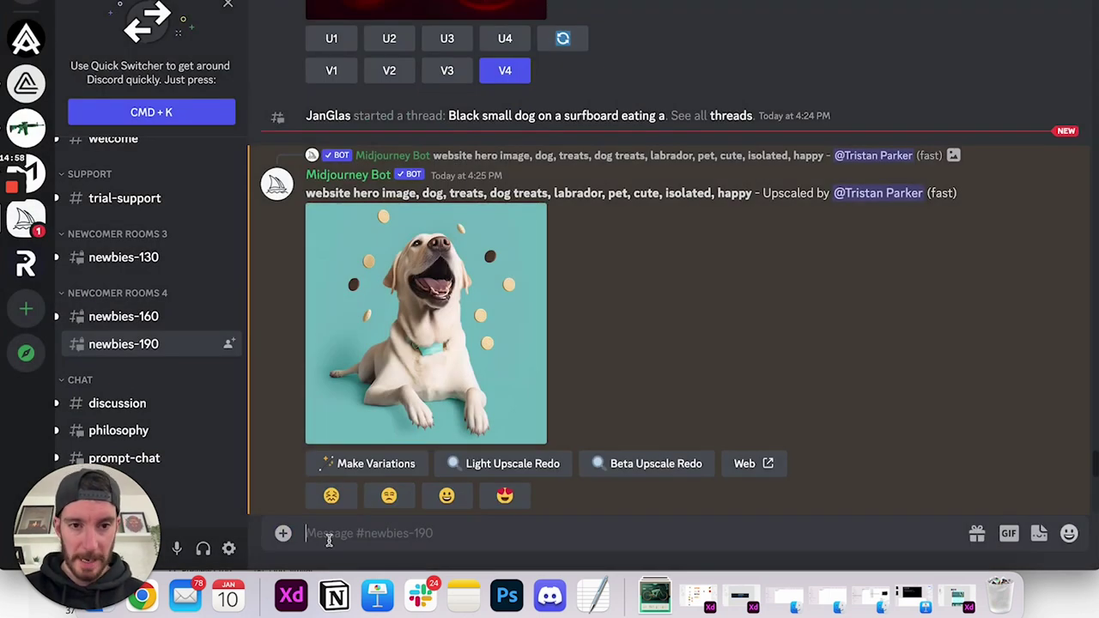
# Submit a new /imagine with the previous labrador prompt plus ', 8k, realistic'
pyautogui.write('/imagine')
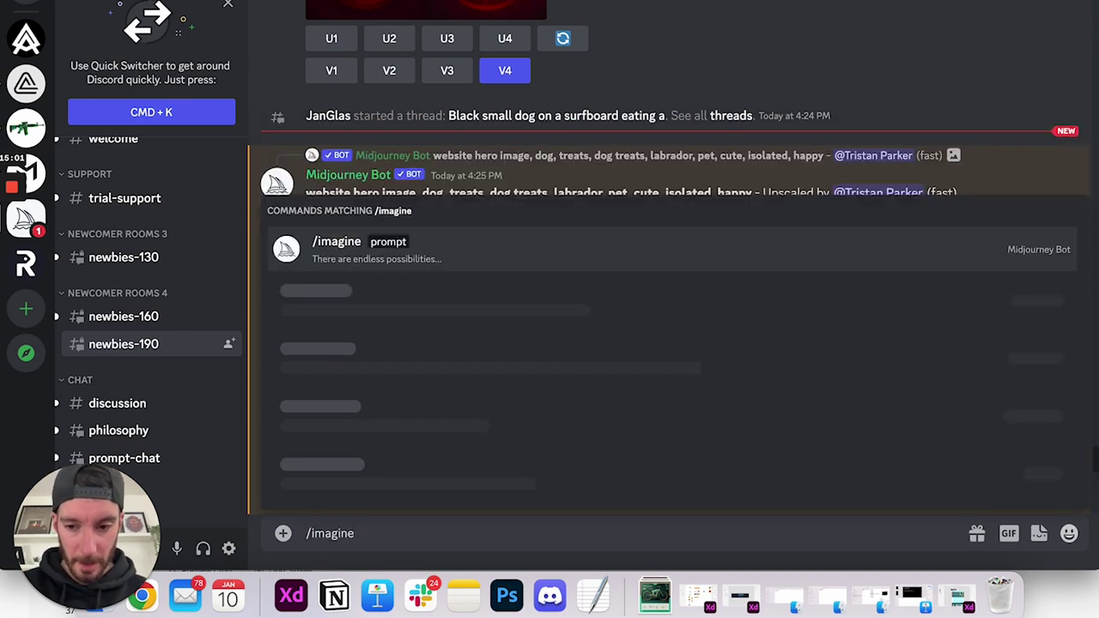
pyautogui.press('Tab')
pyautogui.write('website hero image, dog, treats, dog treats, labrador, pet, cute, isolated, happy')
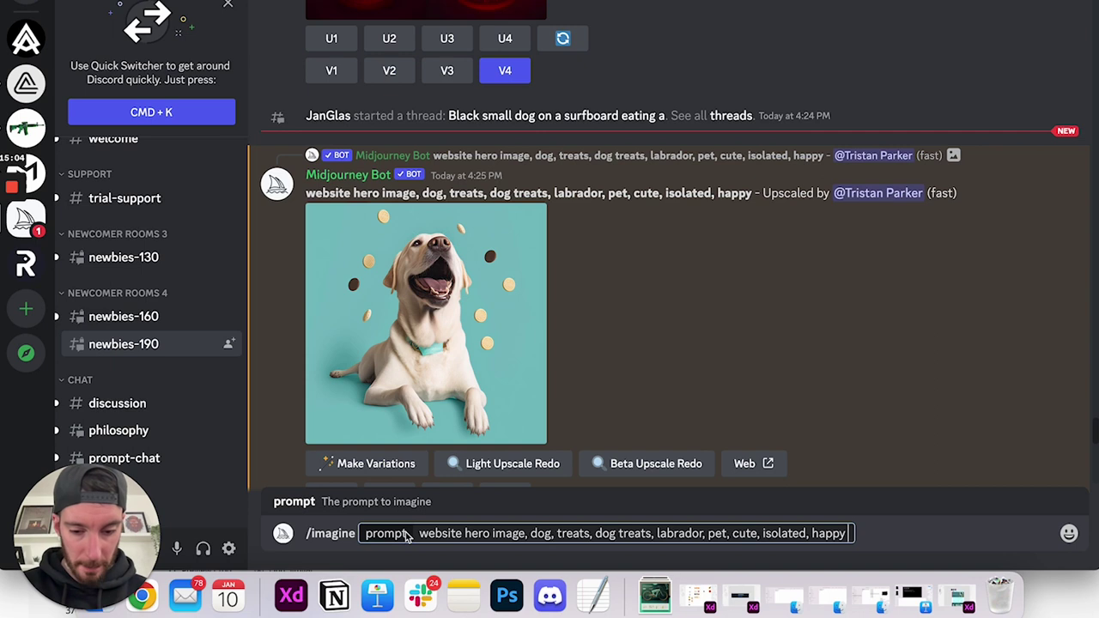
pyautogui.write(', ')
pyautogui.write('8')
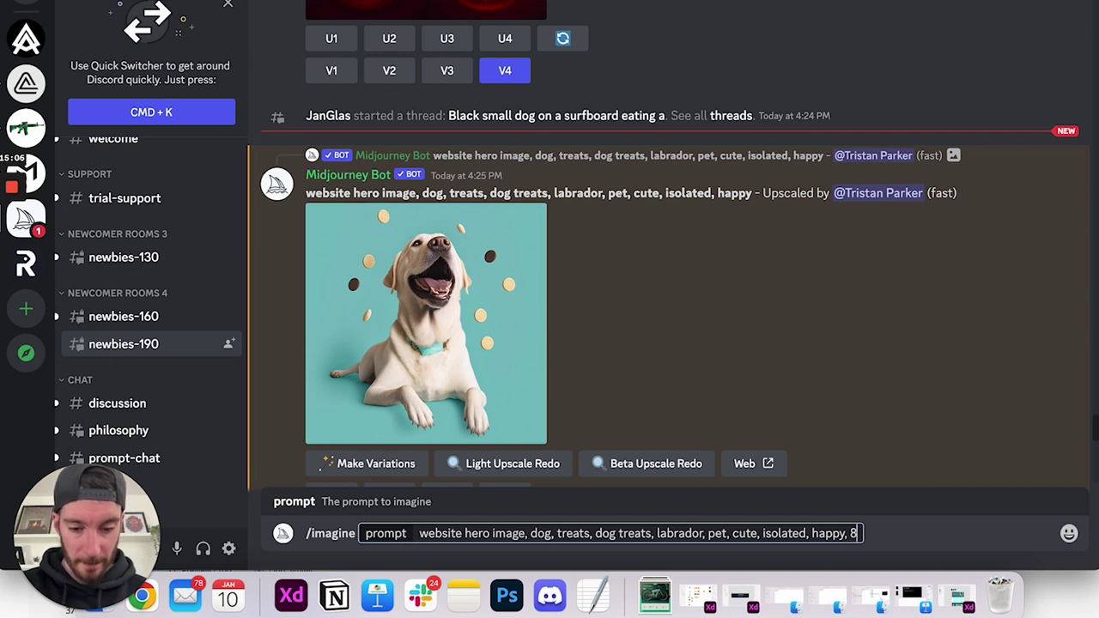
pyautogui.write('k, realistic')
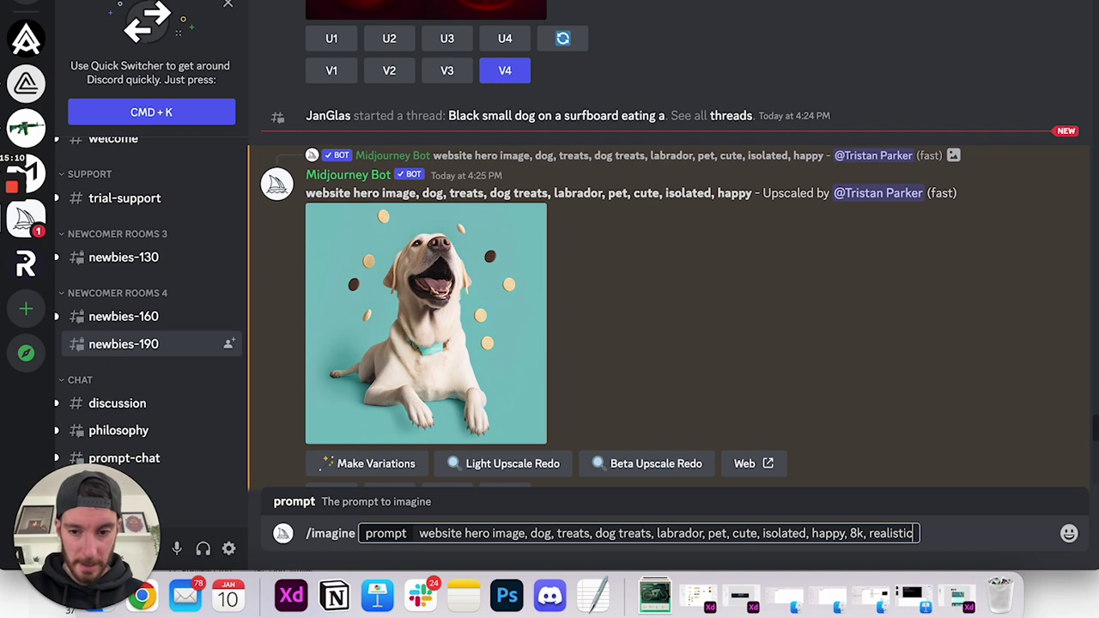
pyautogui.press('Return')
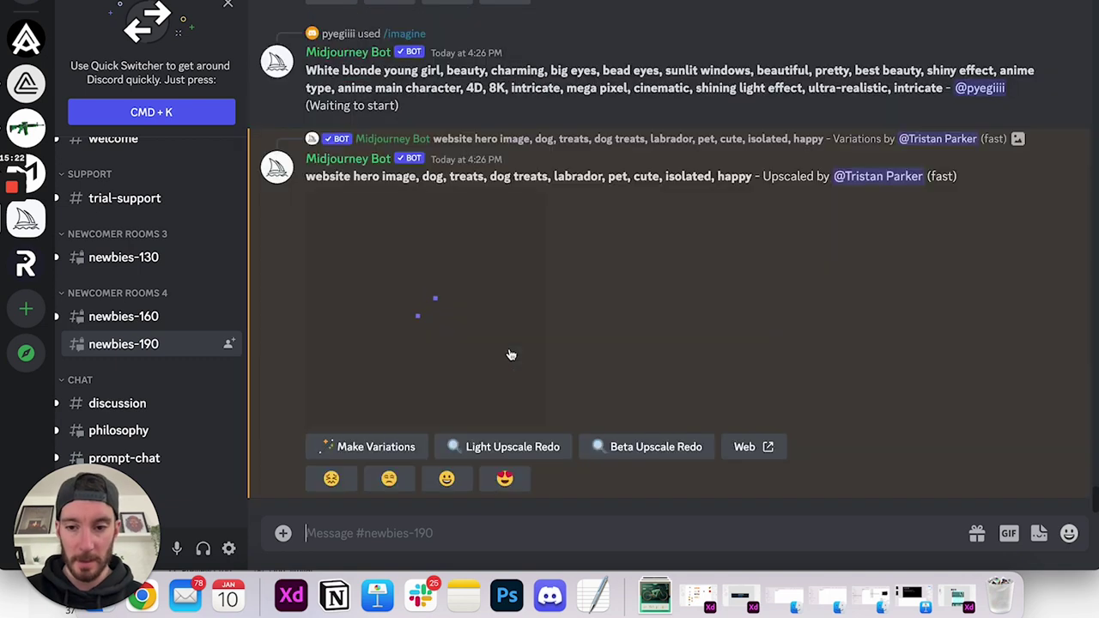
# Preview the realistic grid, upscale the bottom-left labrador leaping among treats, then switch to the Midjourney website
pyautogui.click(507, 356)
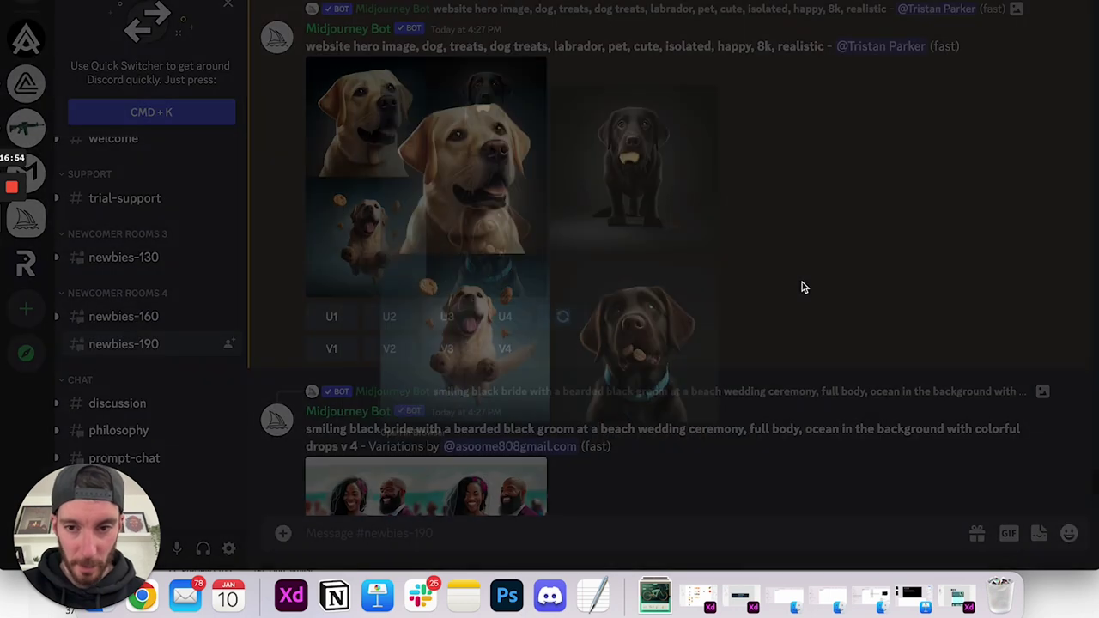
pyautogui.click(802, 283)
pyautogui.scroll(-1, 404, 292)
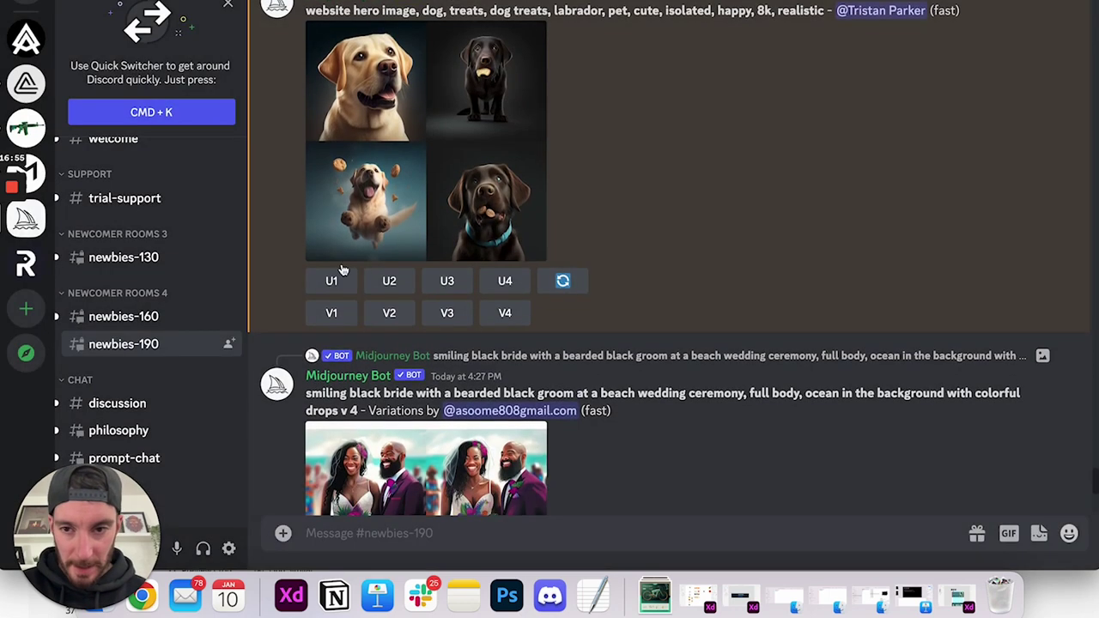
pyautogui.click(453, 284)
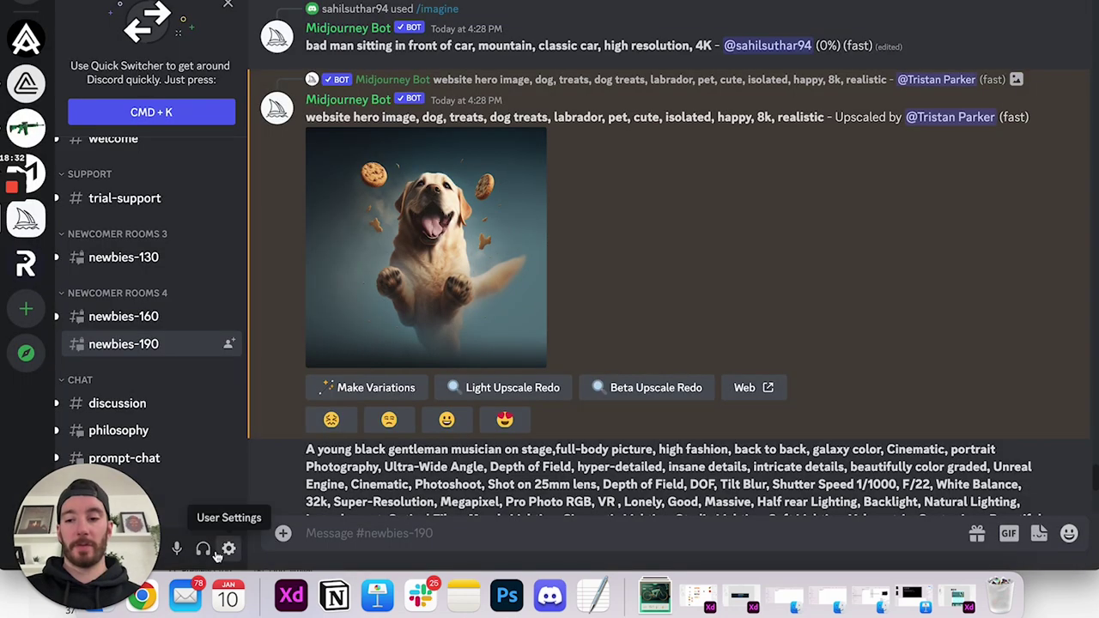
pyautogui.scroll(3, 457, 274)
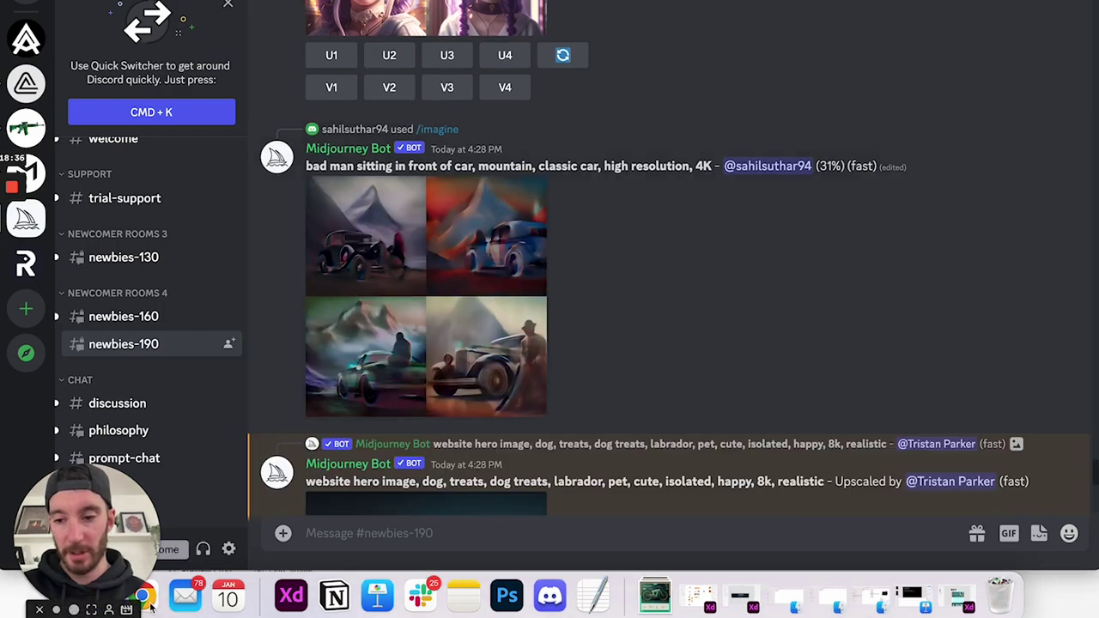
pyautogui.click(148, 602)
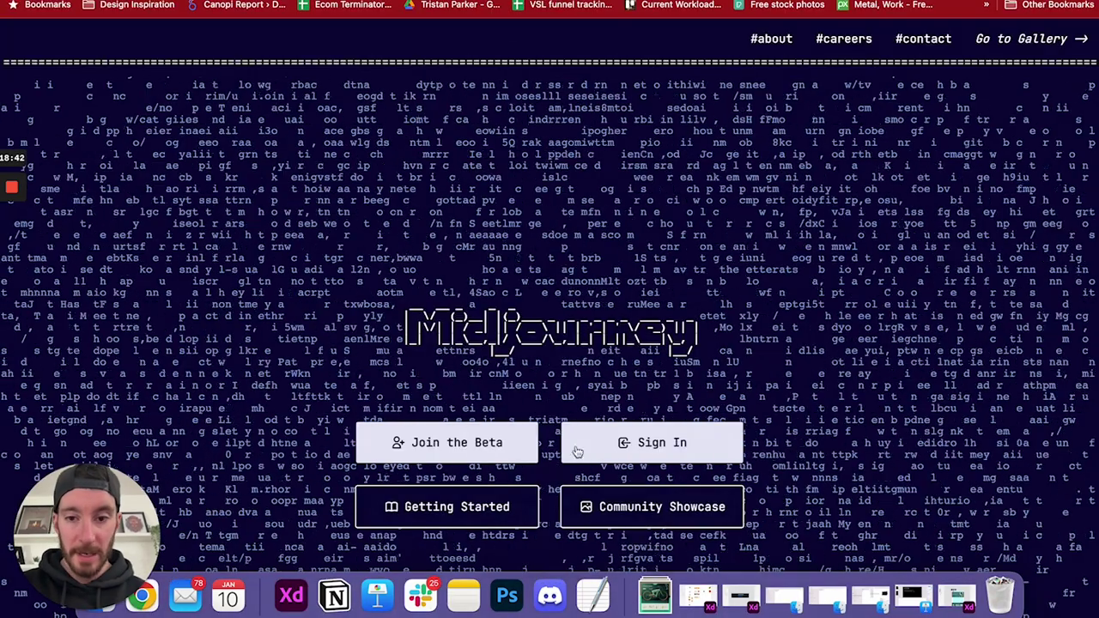
# Sign in on the Midjourney website and copy the enlarged teal-background labrador upscale into Photoshop
pyautogui.click(637, 445)
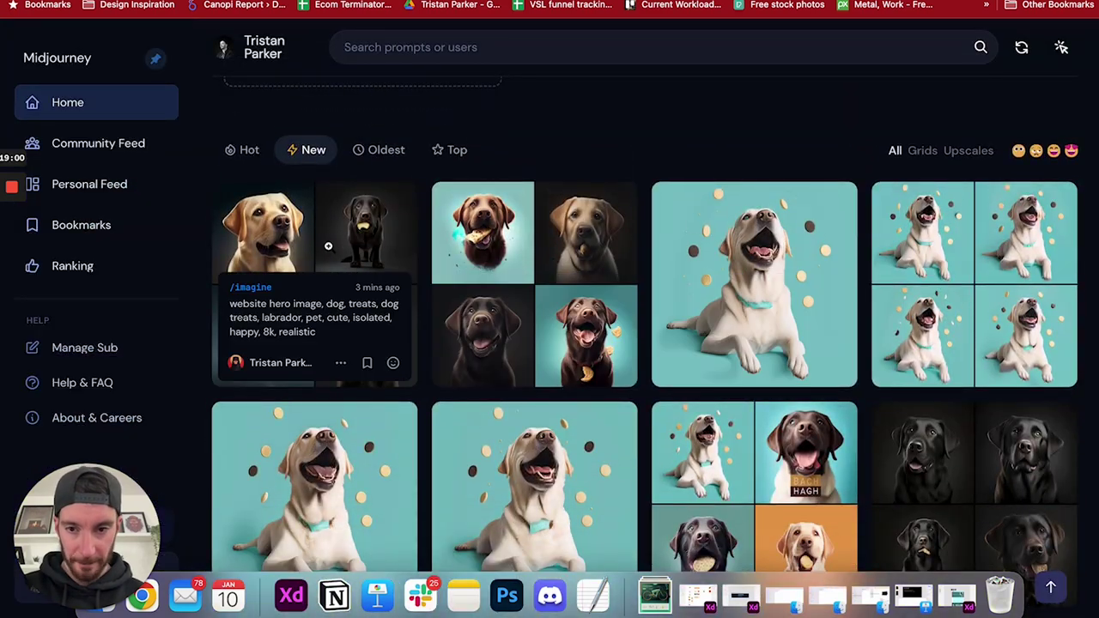
pyautogui.click(748, 243)
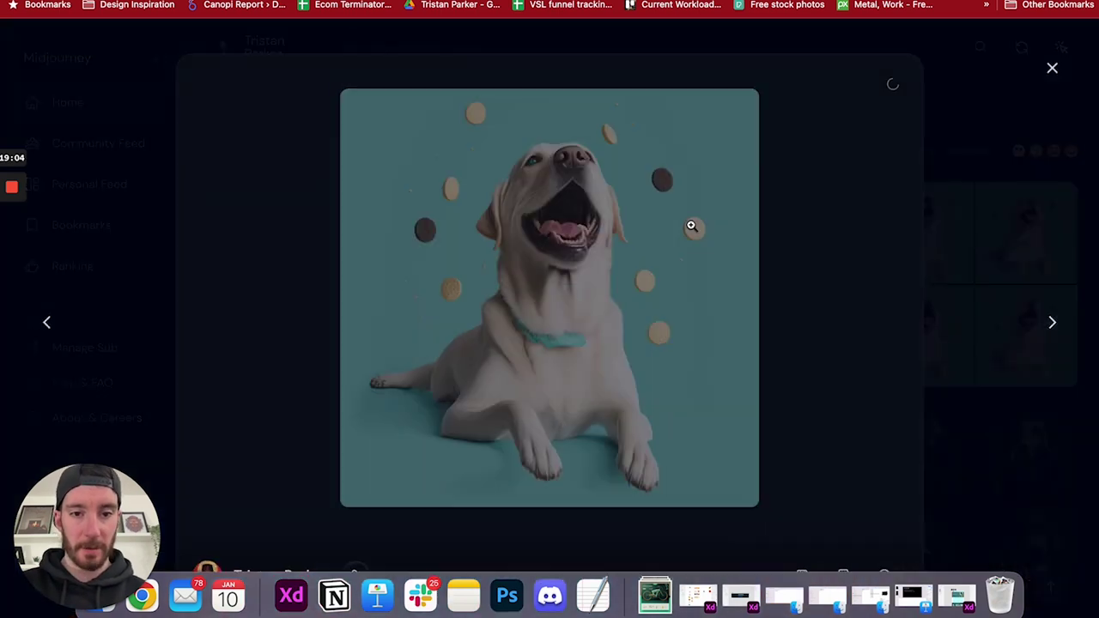
pyautogui.rightClick(546, 246)
pyautogui.click(583, 288)
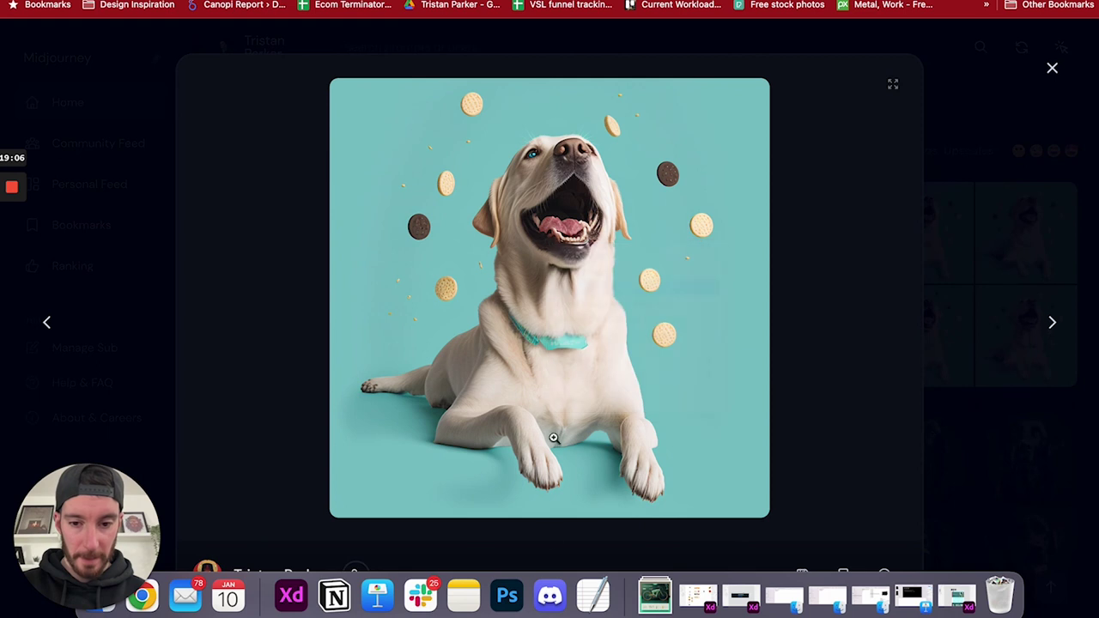
pyautogui.click(507, 593)
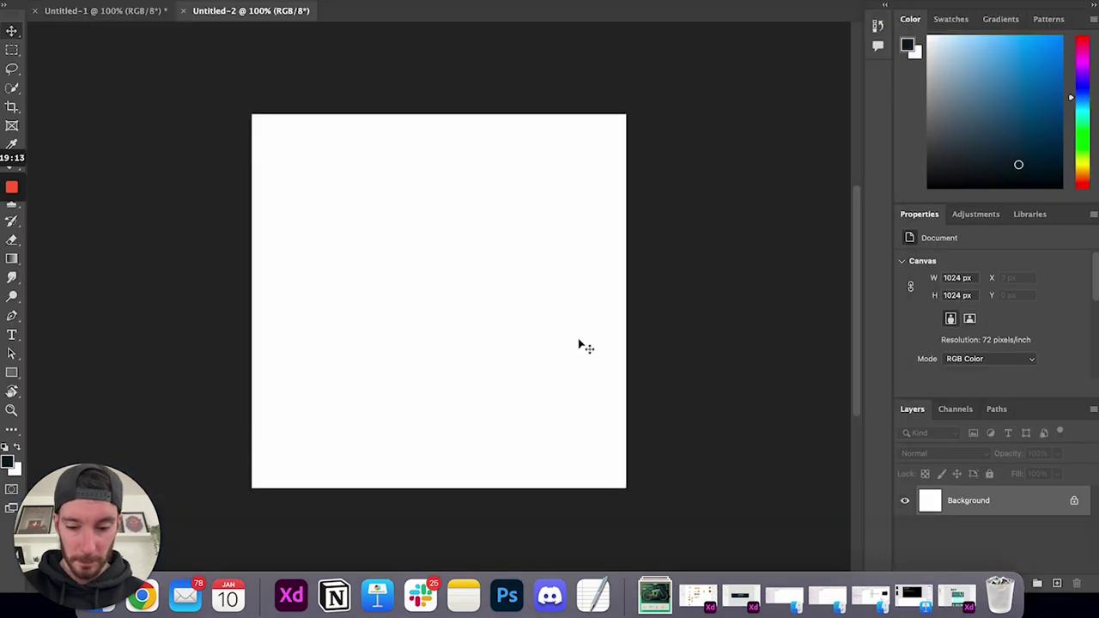
# Paste the labrador image into Photoshop, try automatic Remove Background, then undo it
pyautogui.press('cmd+v')
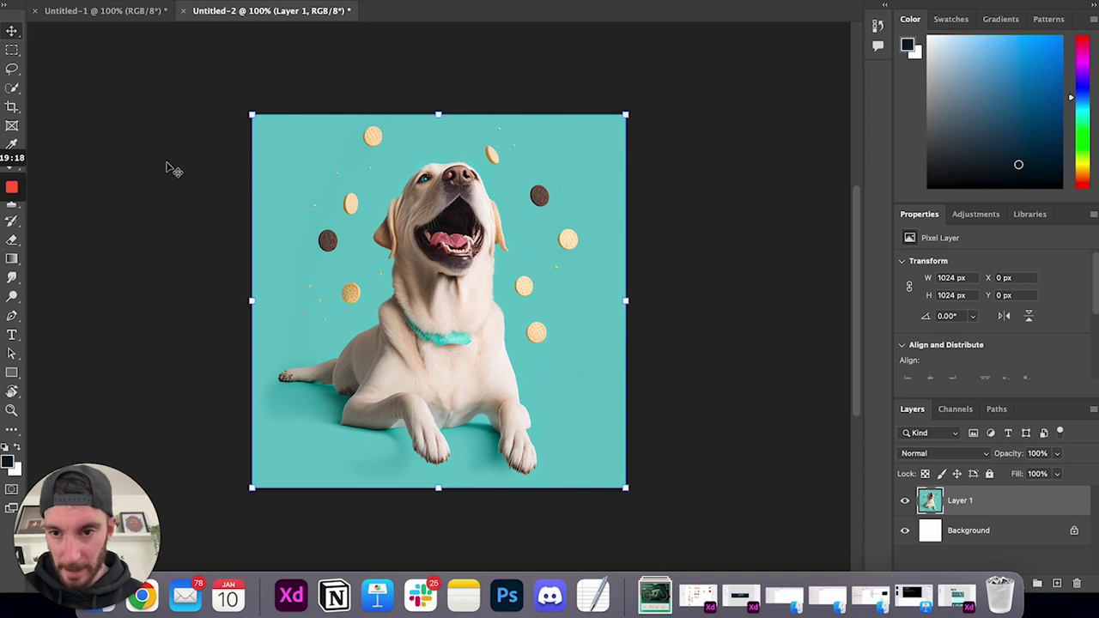
pyautogui.click(14, 89)
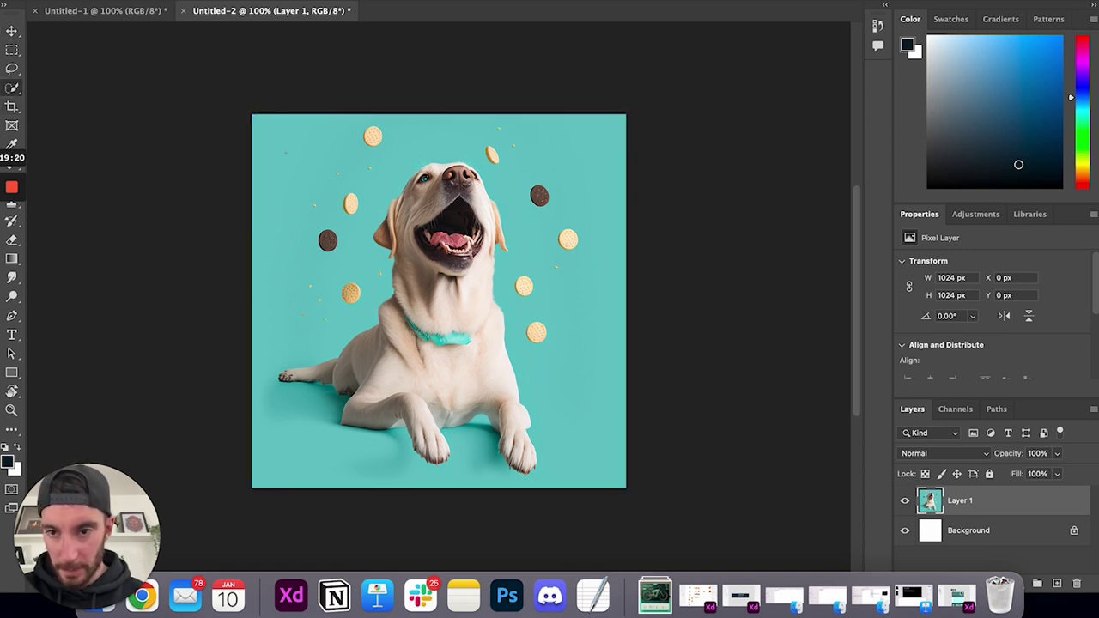
pyautogui.scroll(-3, 959, 352)
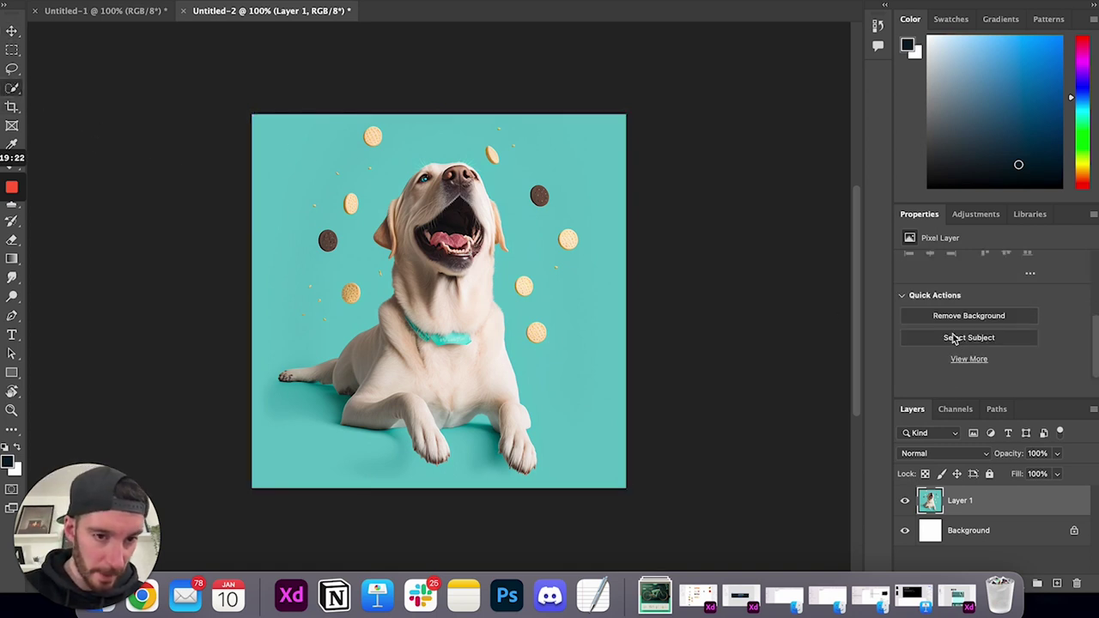
pyautogui.click(958, 317)
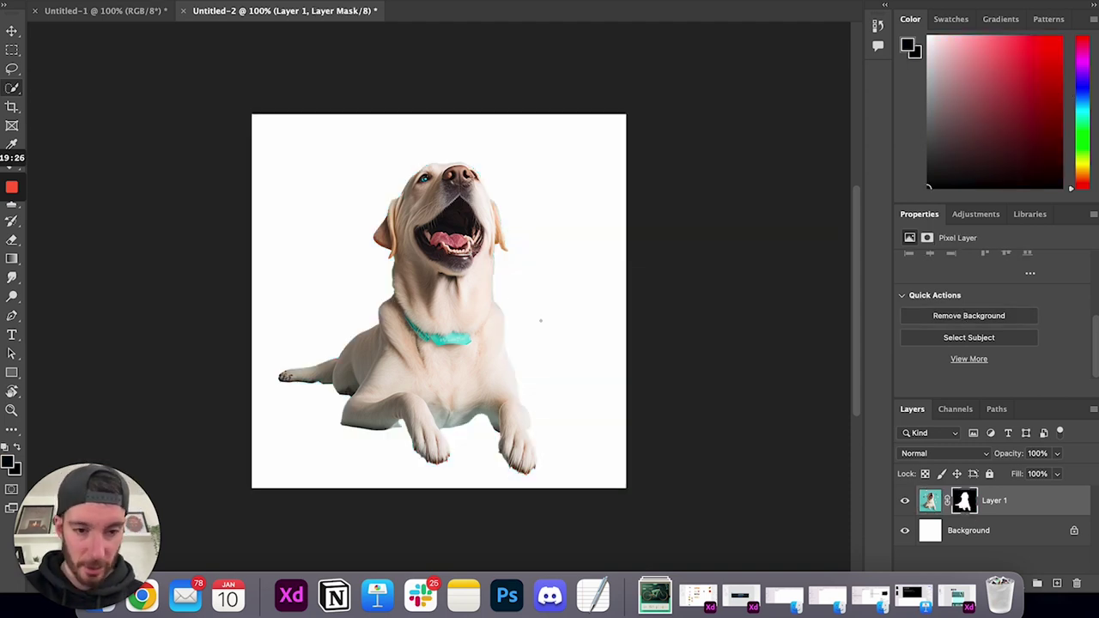
pyautogui.press('super+z')
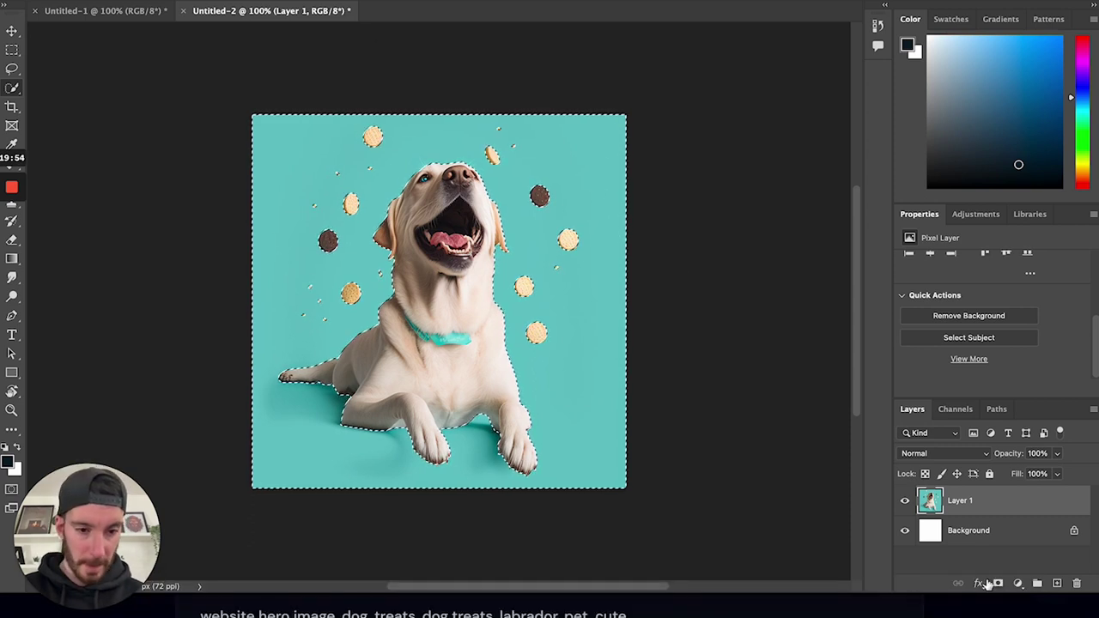
# Mask out the teal background around the dog and treats, nudge the layer, and add empty Layer 2
pyautogui.press('shift+super+i')
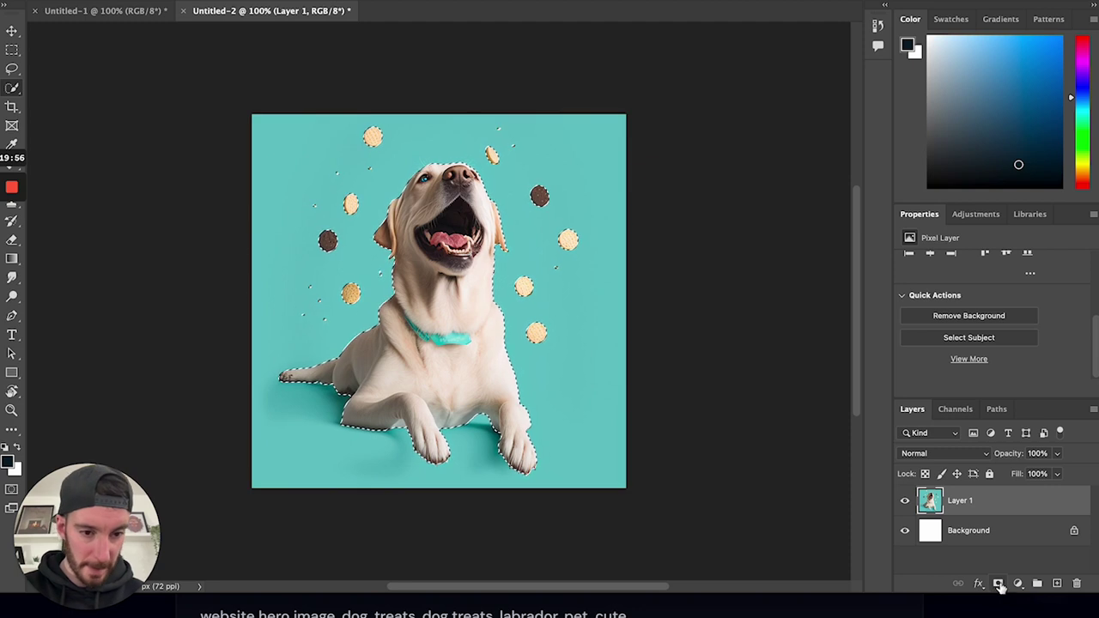
pyautogui.click(999, 584)
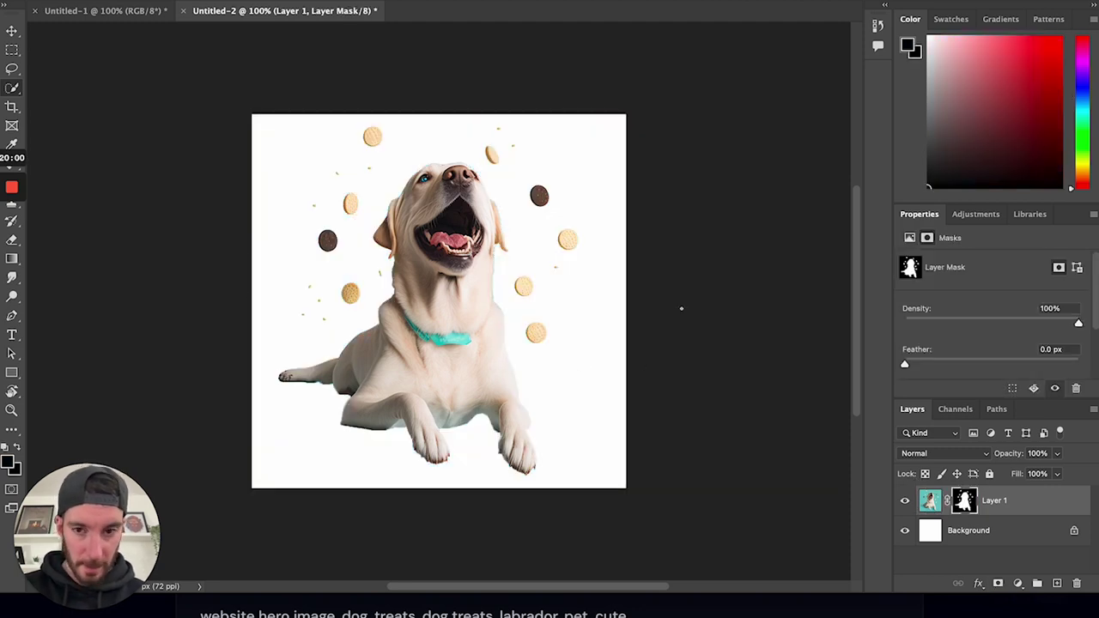
pyautogui.press('v')
pyautogui.moveTo(423, 320)
pyautogui.mouseDown()
pyautogui.moveTo(419, 365)
pyautogui.moveTo(421, 325)
pyautogui.mouseUp()
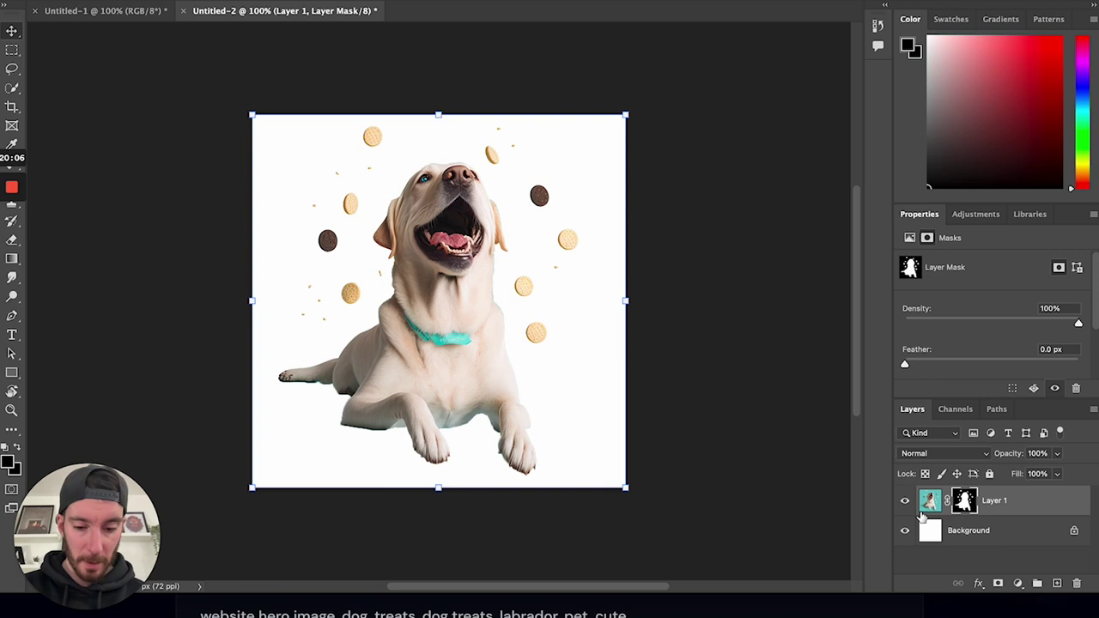
pyautogui.hotkey('ctrl', 'j')
pyautogui.hotkey('ctrl', 'z')
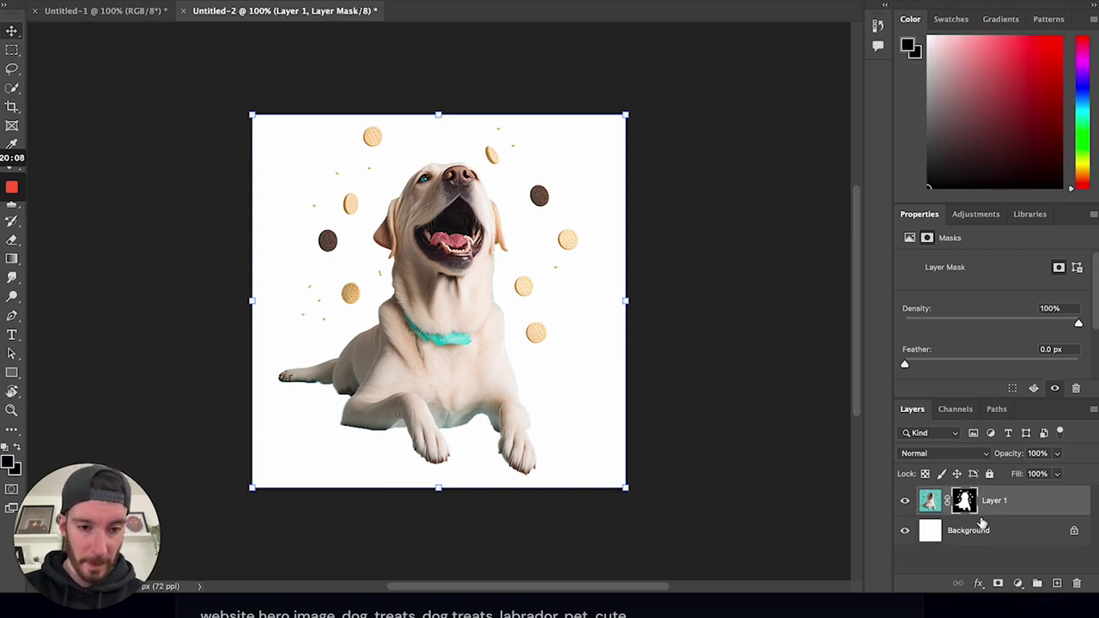
pyautogui.click(1055, 583)
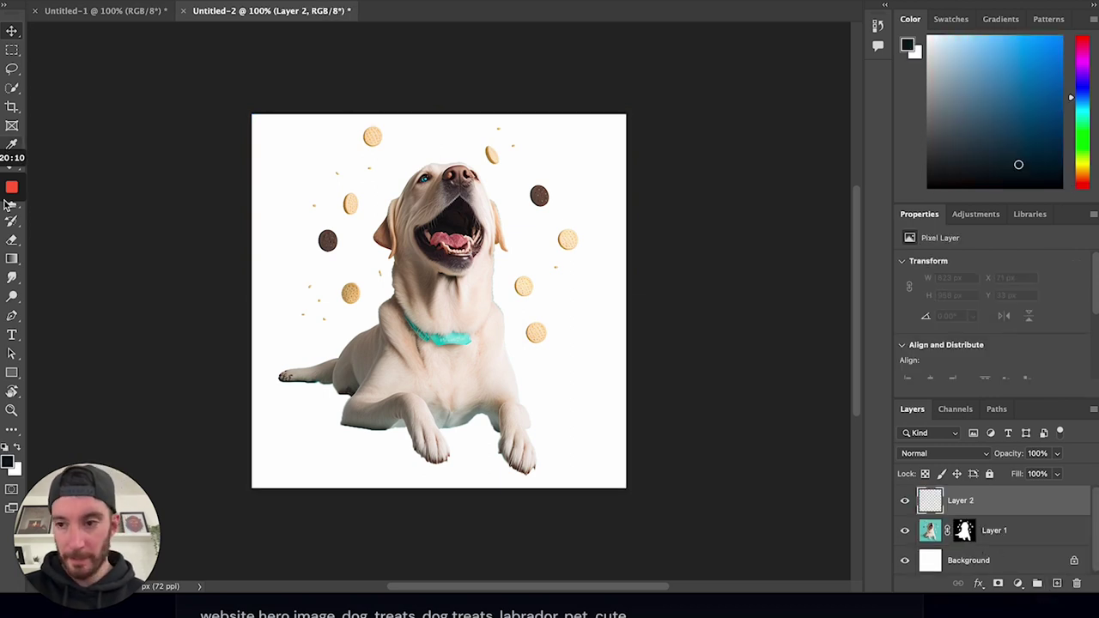
# Draw a full-canvas rectangle beneath the dog, fill it teal #79c5bf, and shift the dog down slightly
pyautogui.click(12, 373)
pyautogui.moveTo(198, 90); pyautogui.dragTo(699, 513)
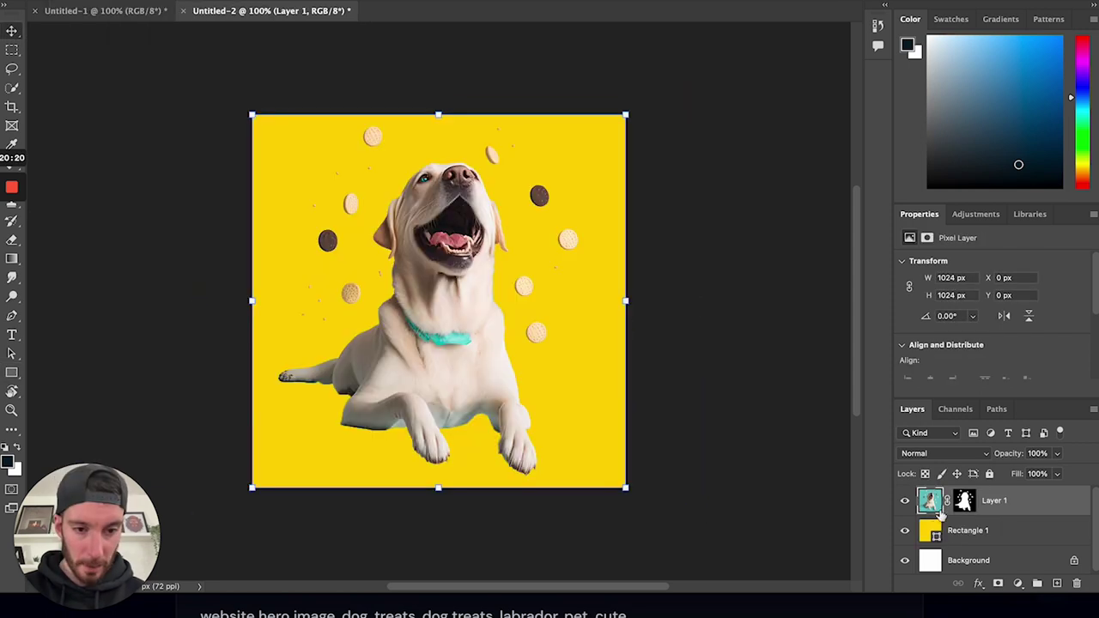
pyautogui.hotkey('alt', '[')
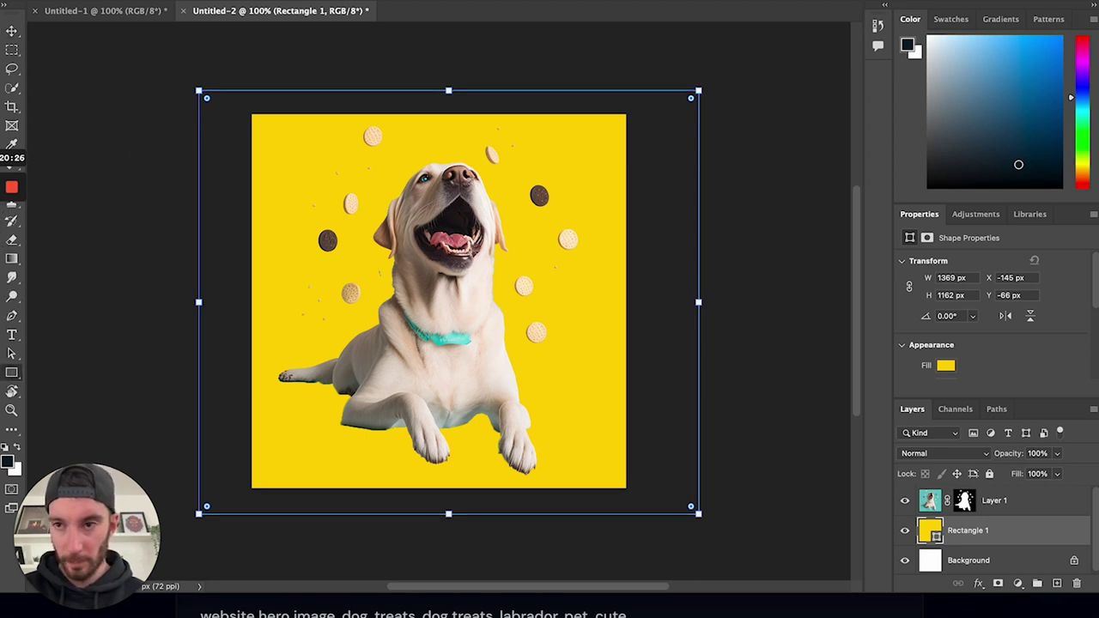
pyautogui.click(69, 3)
pyautogui.click(249, 16)
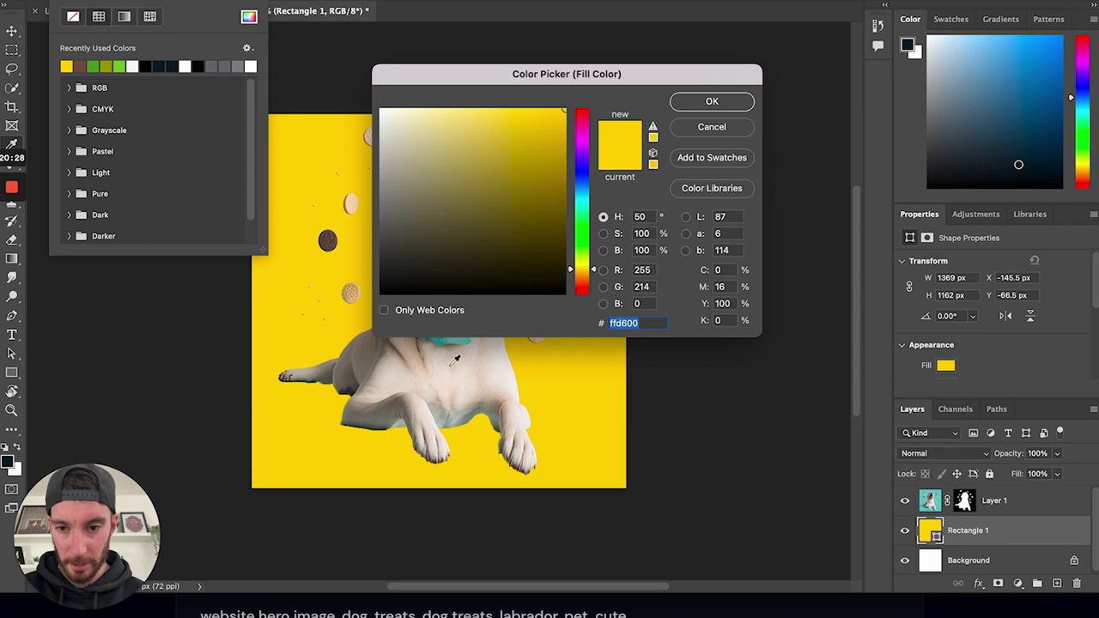
pyautogui.press('super+v')
pyautogui.click(694, 104)
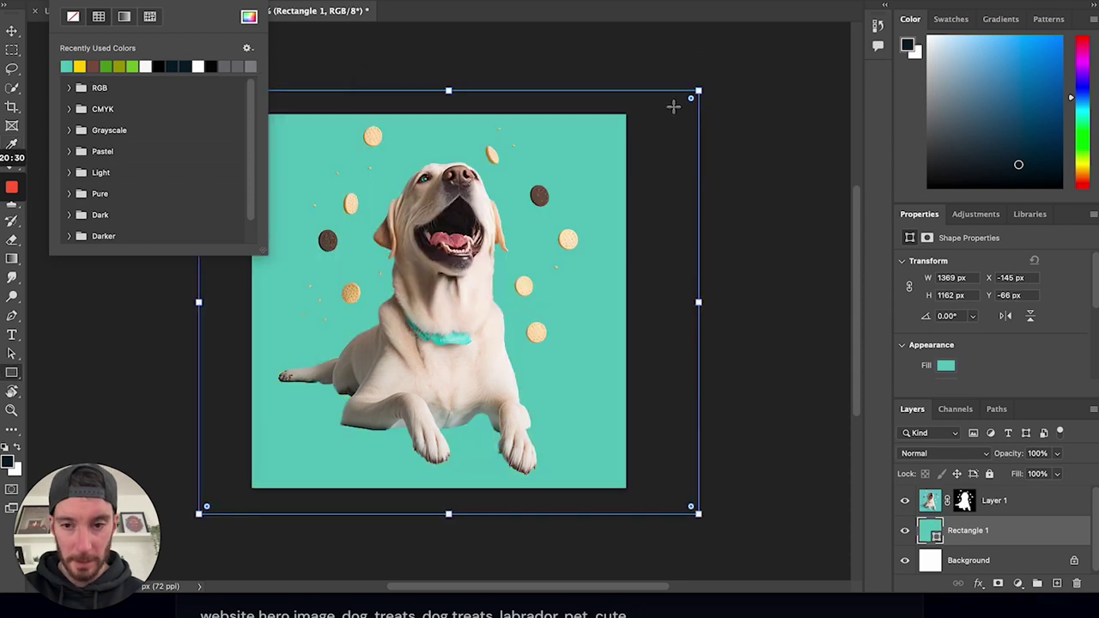
pyautogui.click(12, 31)
pyautogui.moveTo(387, 299); pyautogui.dragTo(432, 320)
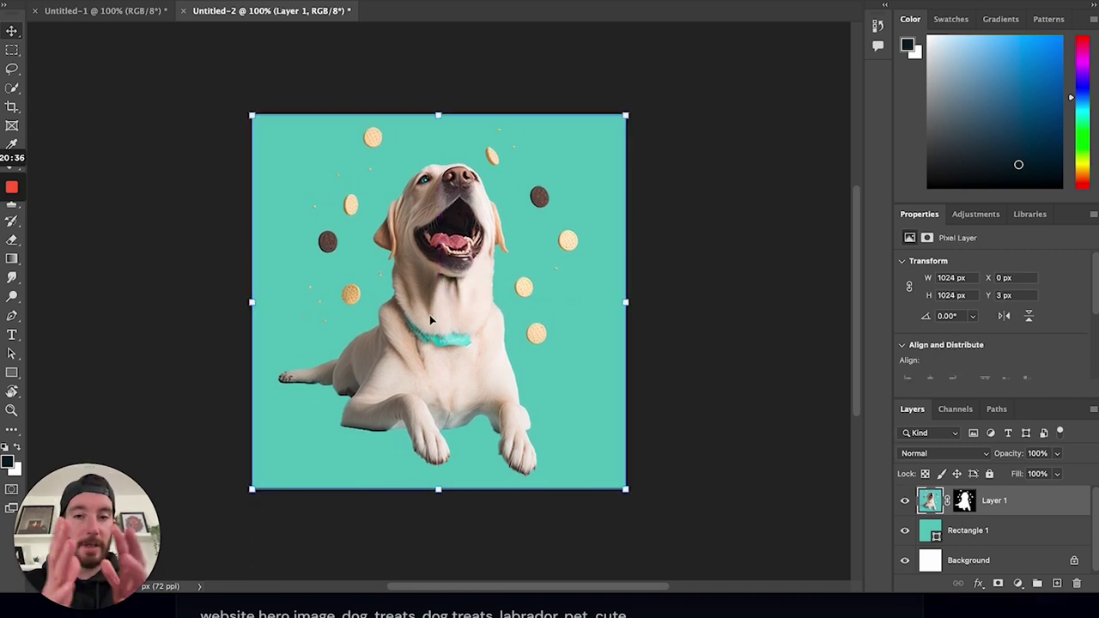
# Extend the canvas far to the left and stretch the teal rectangle across the new width
pyautogui.click(15, 108)
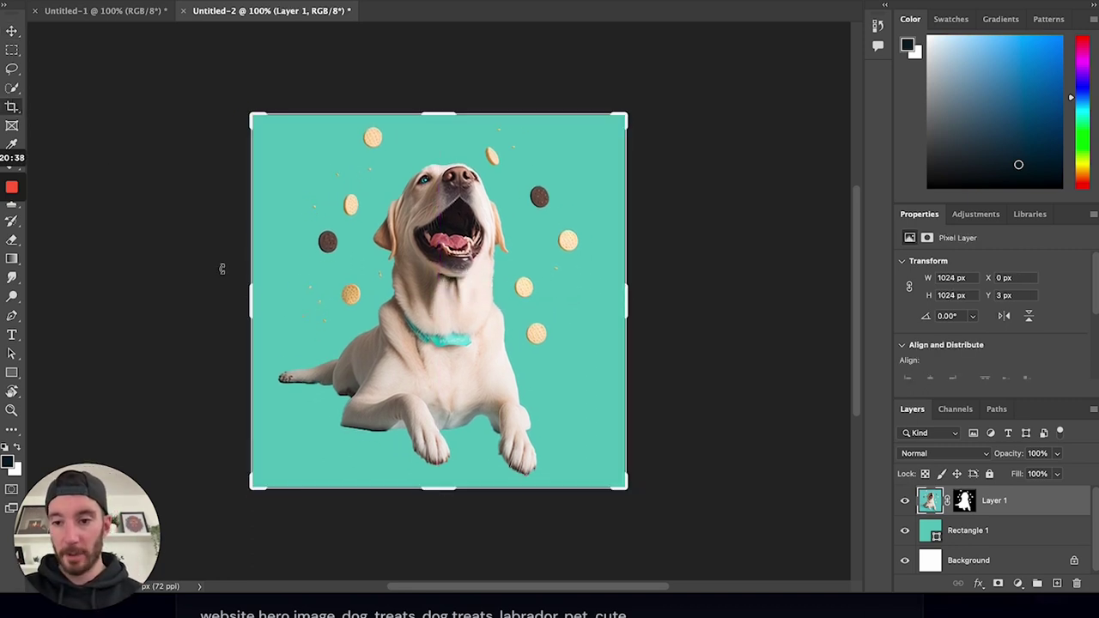
pyautogui.moveTo(251, 308); pyautogui.dragTo(78, 296)
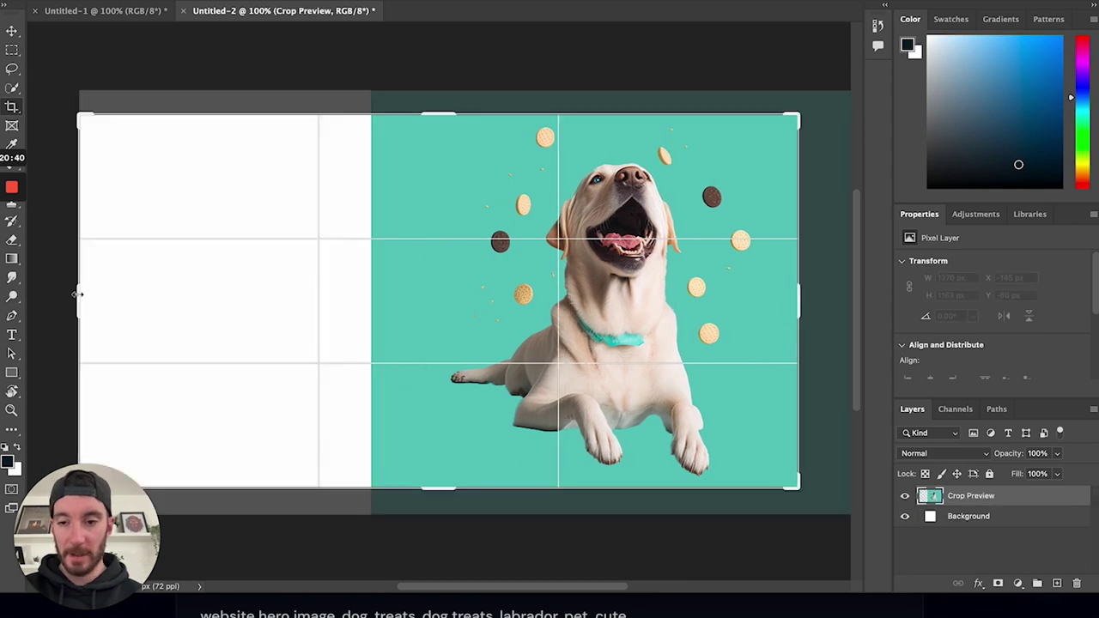
pyautogui.press('Return')
pyautogui.click(12, 31)
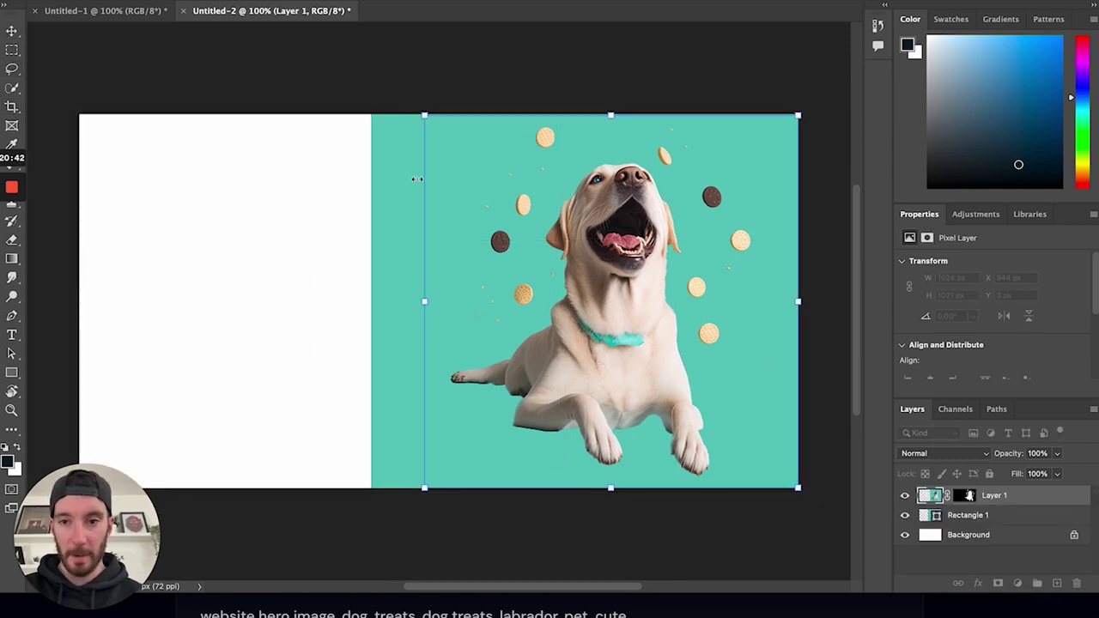
pyautogui.click(388, 181)
pyautogui.moveTo(369, 303); pyautogui.dragTo(57, 292)
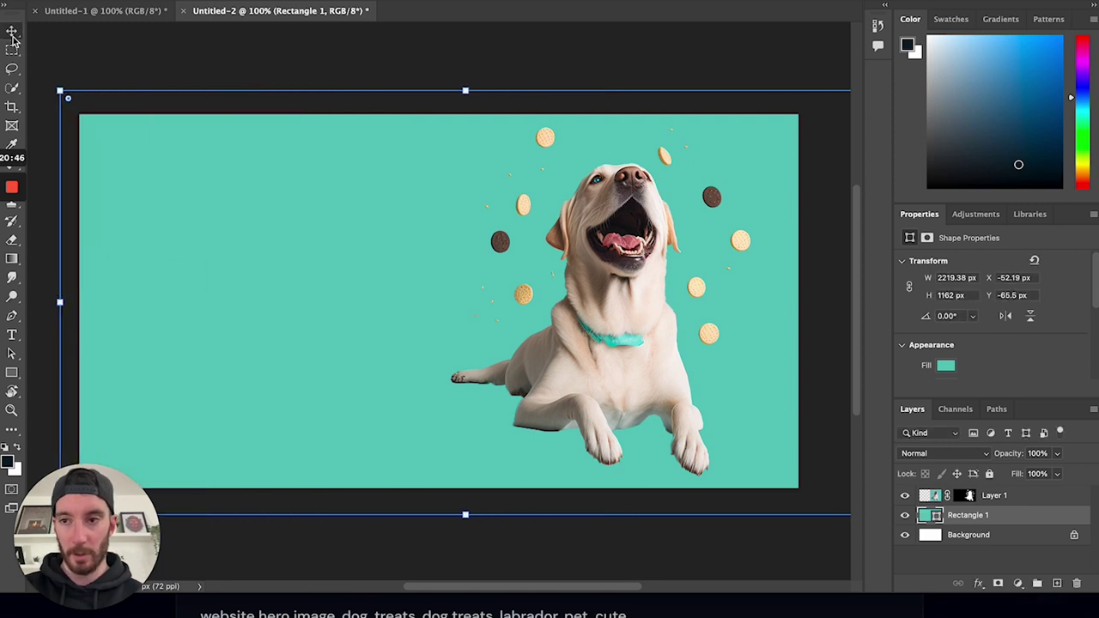
# Try shrinking the dog layer, then undo the resize
pyautogui.click(685, 357)
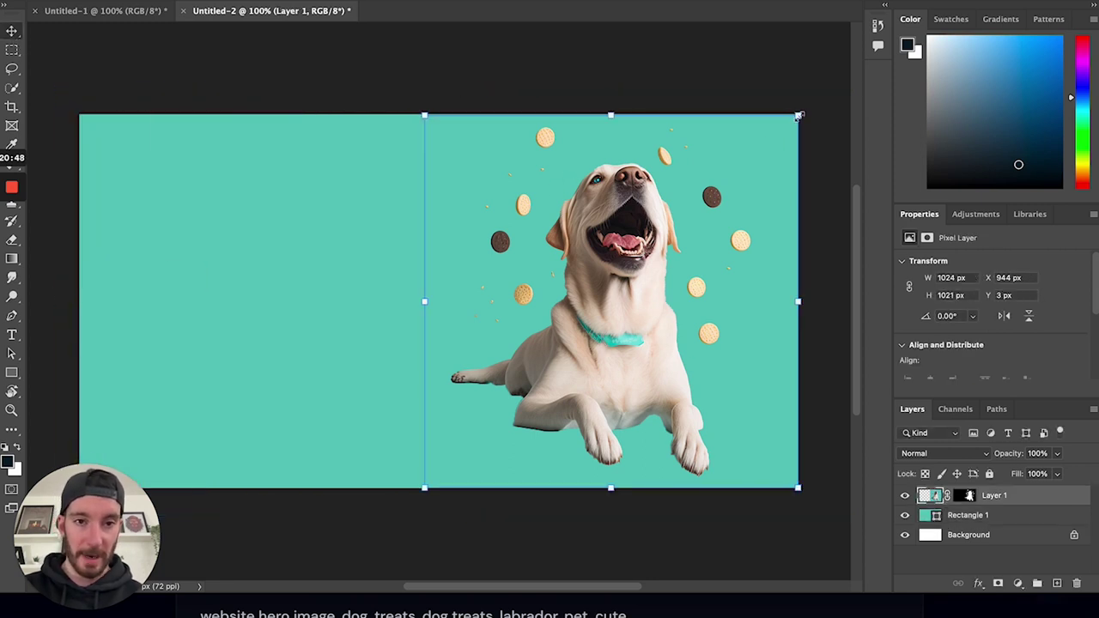
pyautogui.moveTo(799, 115); pyautogui.dragTo(781, 128)
pyautogui.hotkey('ctrl', 'z')
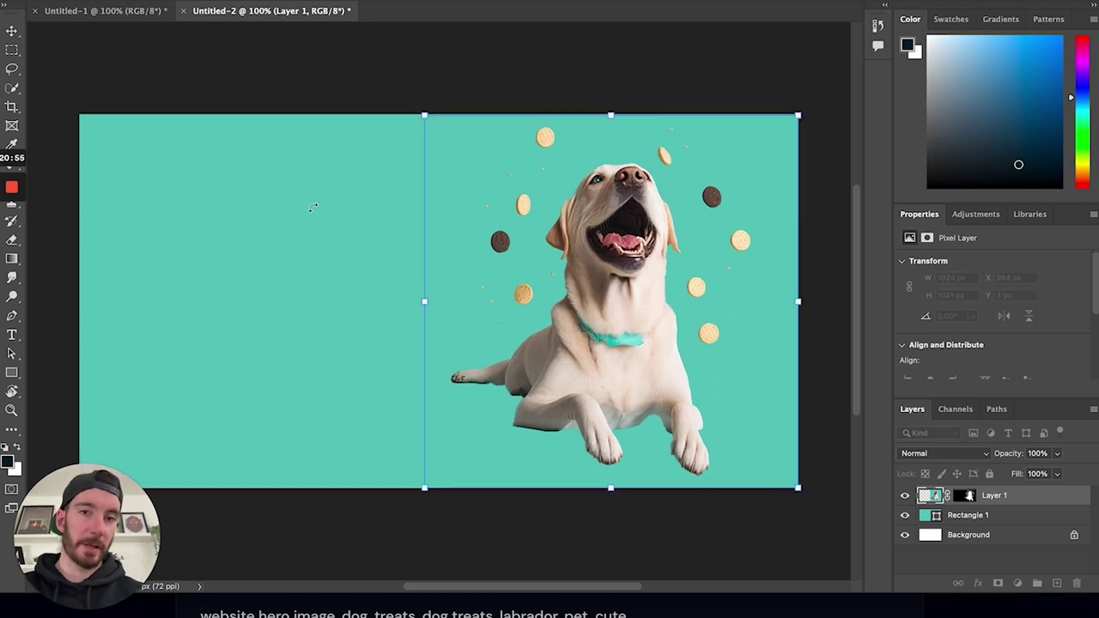